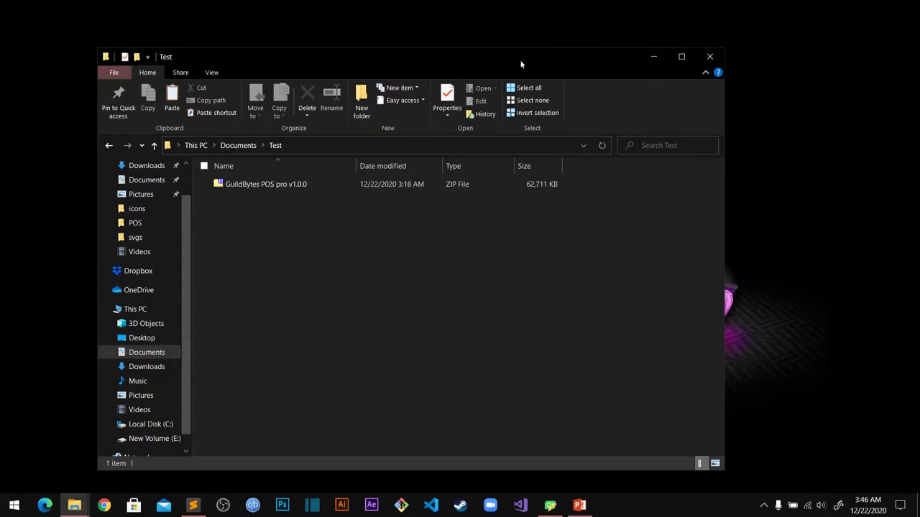
Extract the GuildBytes POS pro v1.0.0 folder from its ZIP archive into the Test folder and close the archive.
drag(522, 65, 526, 46)
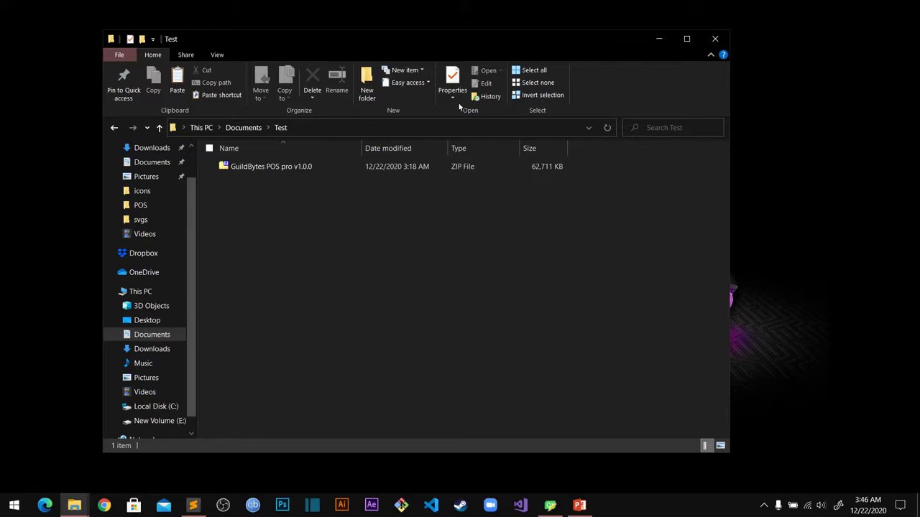
click(297, 170)
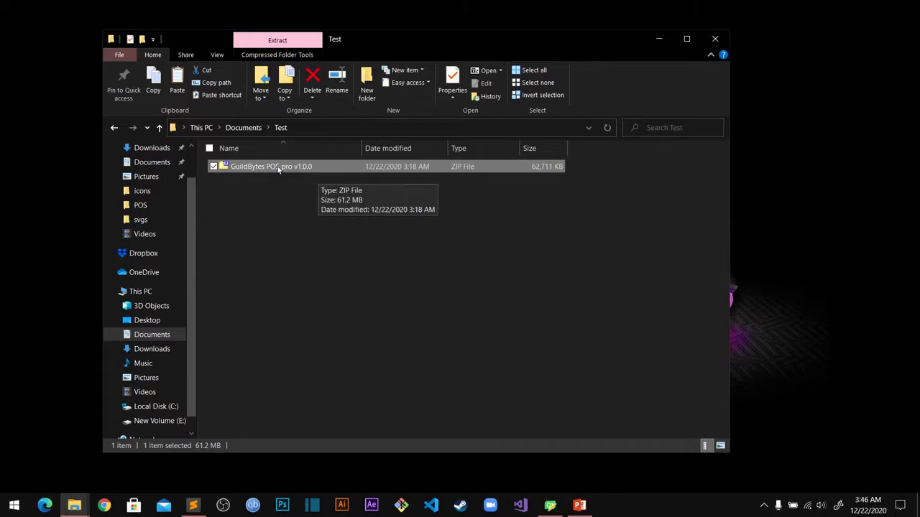
click(284, 170)
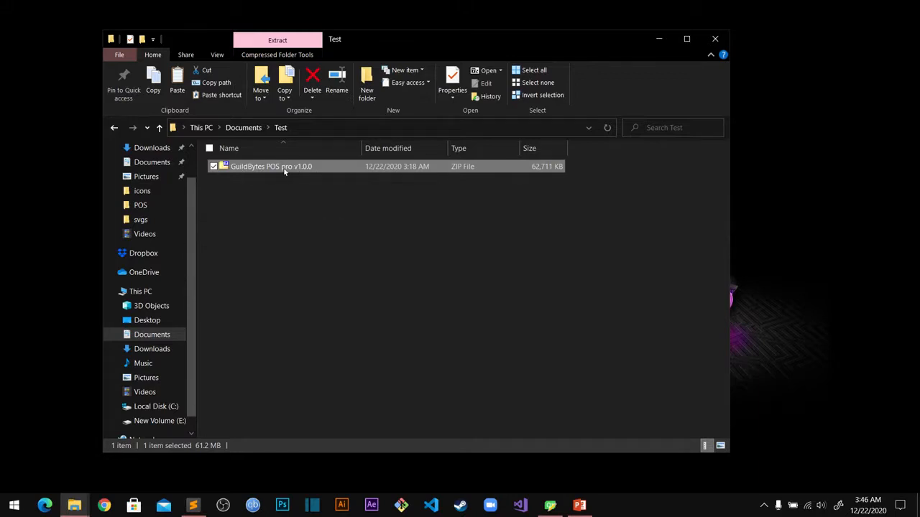
key(Return)
key(Return)
drag(467, 68, 532, 63)
click(465, 146)
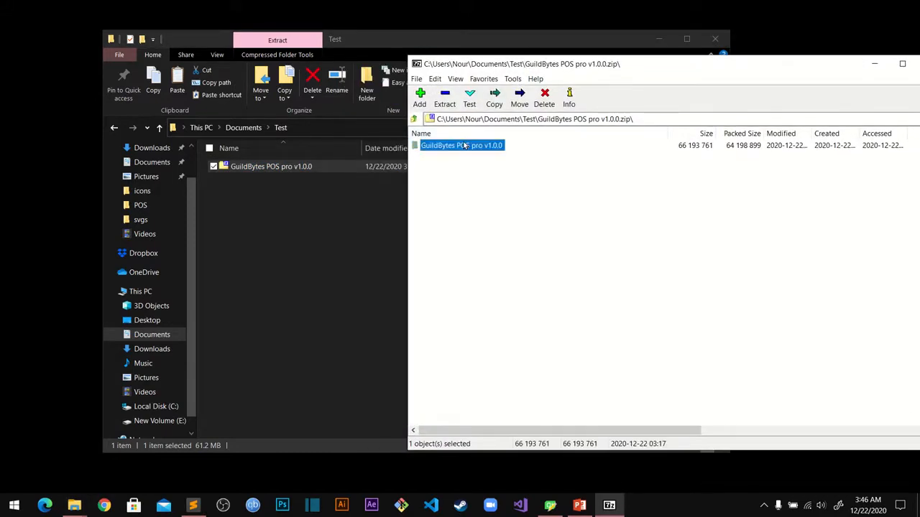
drag(465, 146, 303, 216)
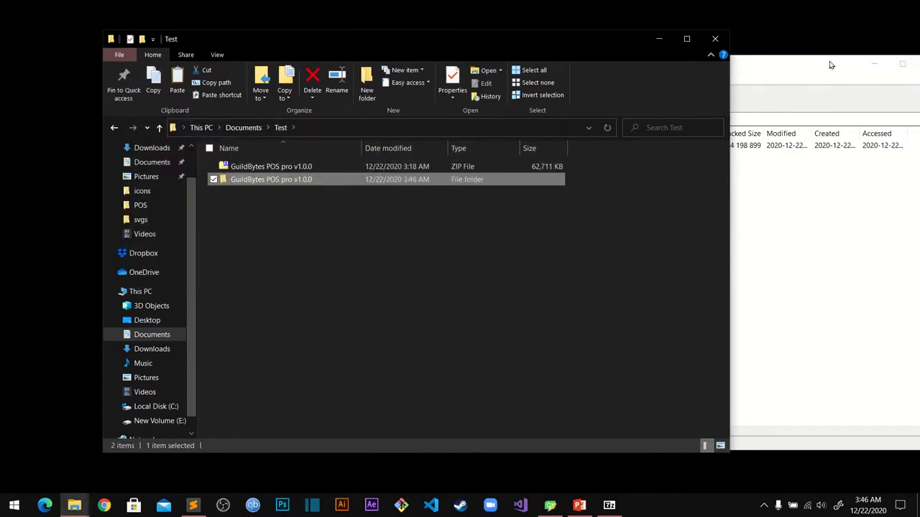
click(830, 65)
click(870, 69)
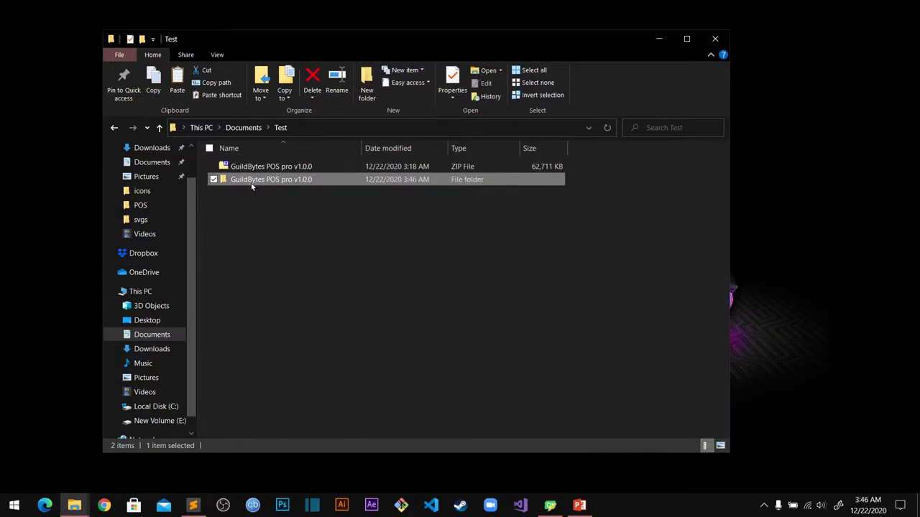
Open the extracted GuildBytes POS pro v1.0.0 folder, view the contents of its source folder and return.
double_click(251, 183)
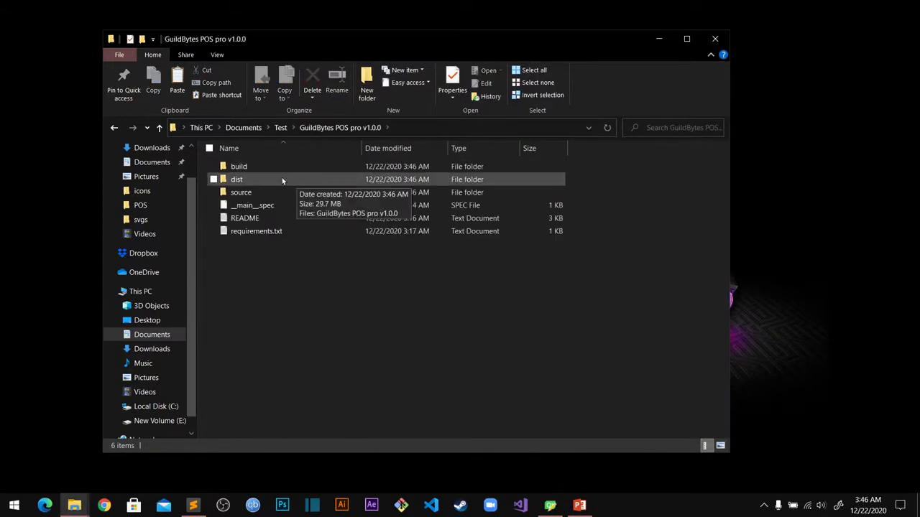
click(241, 191)
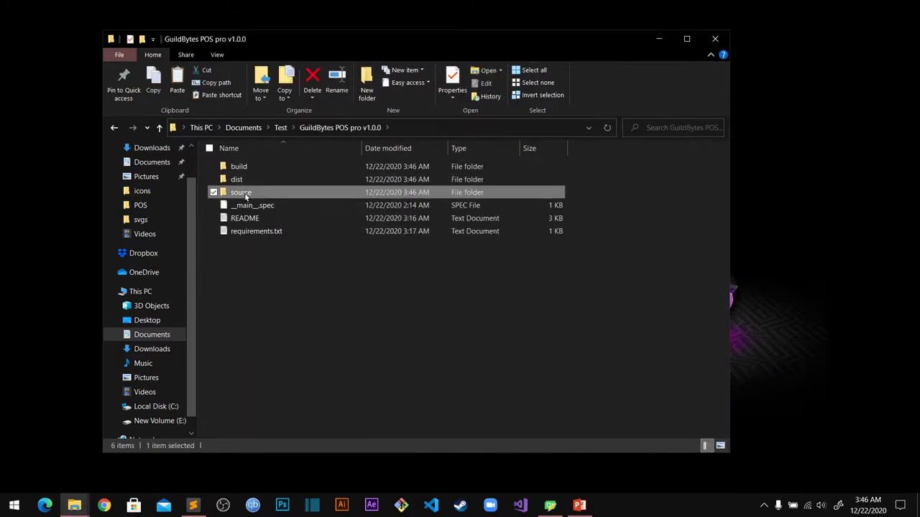
double_click(241, 192)
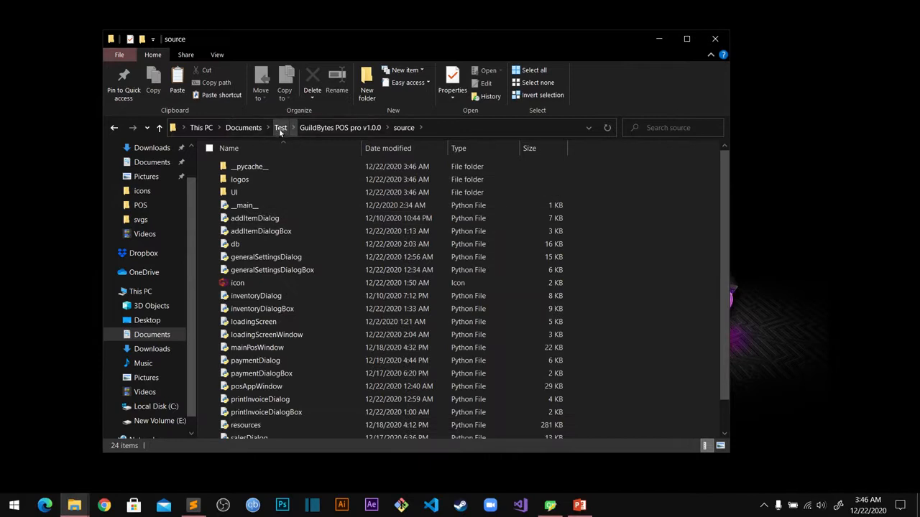
click(358, 127)
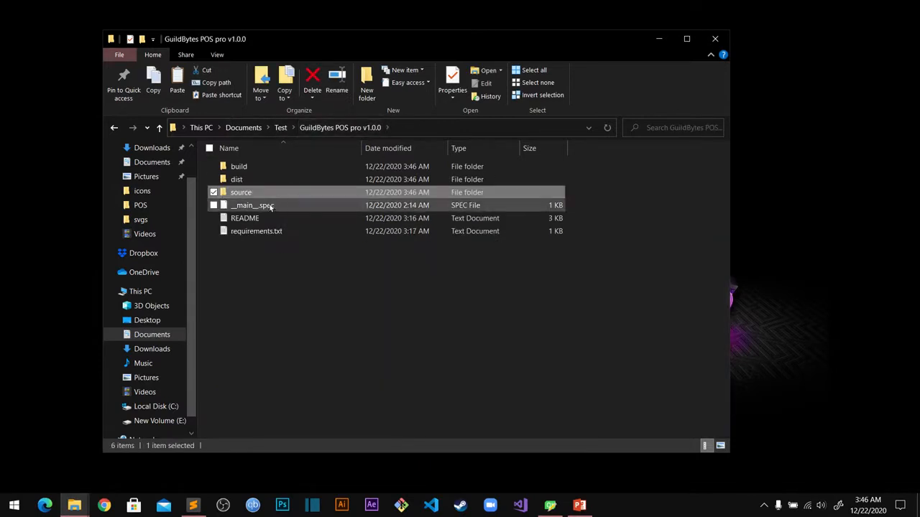
Launch the GuildBytes POS pro v1.0.0 application from the dist folder and minimize the file window.
double_click(237, 179)
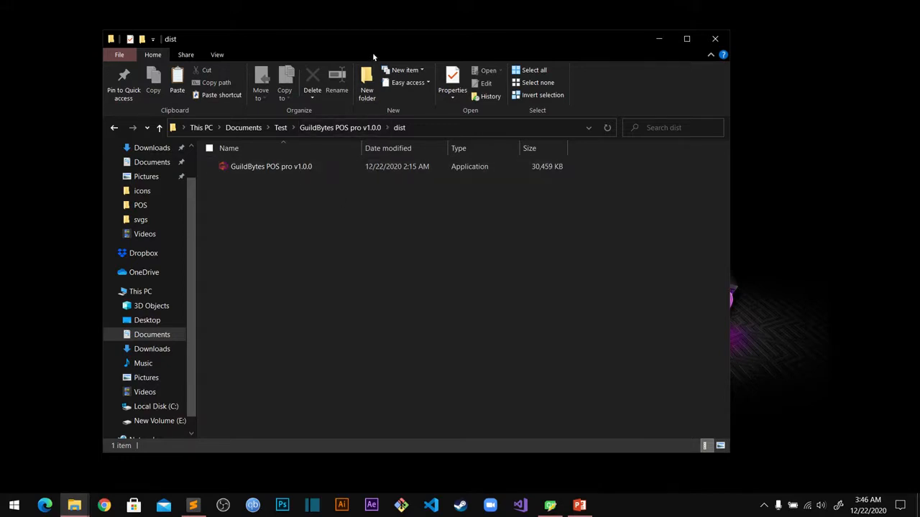
drag(371, 39, 349, 13)
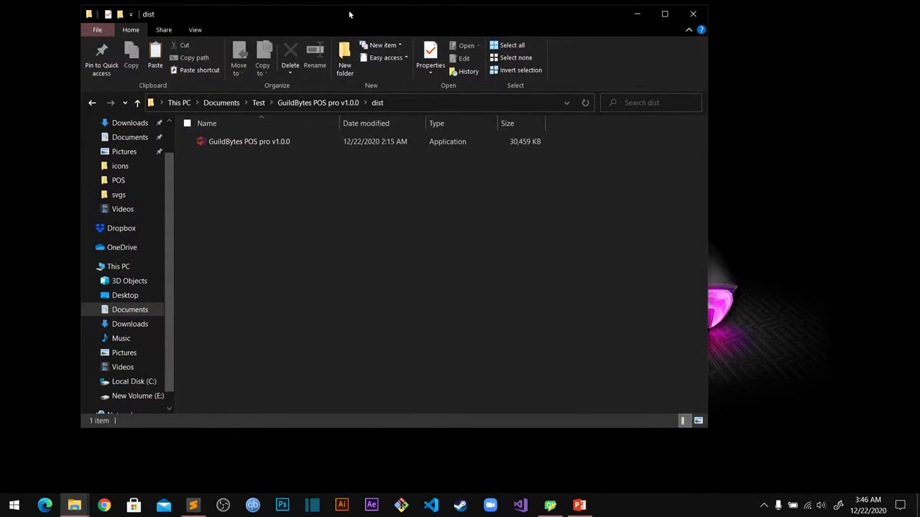
double_click(257, 145)
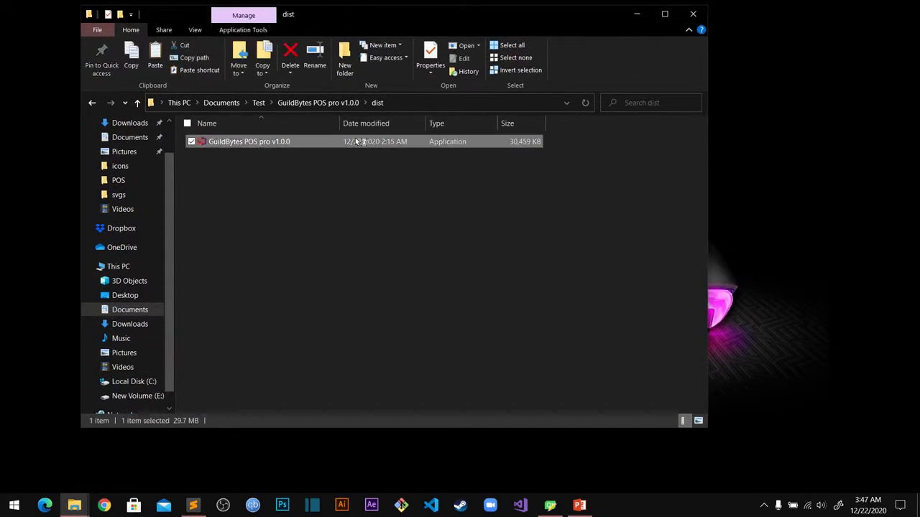
click(637, 14)
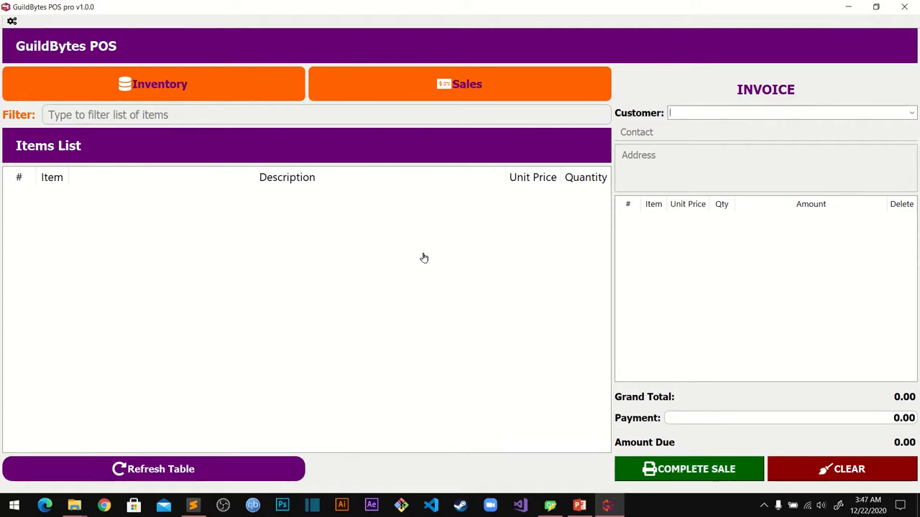
View the inventory window with its item list and total amount, and close it.
click(132, 89)
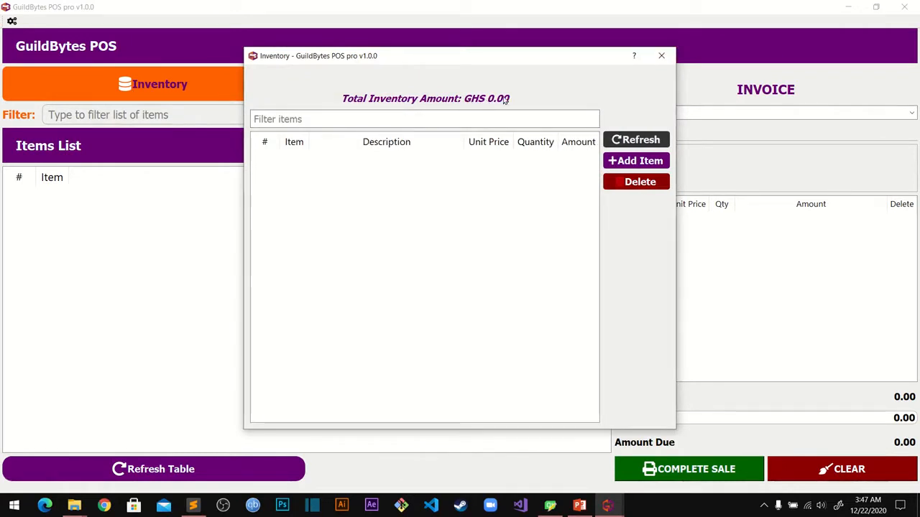
click(662, 56)
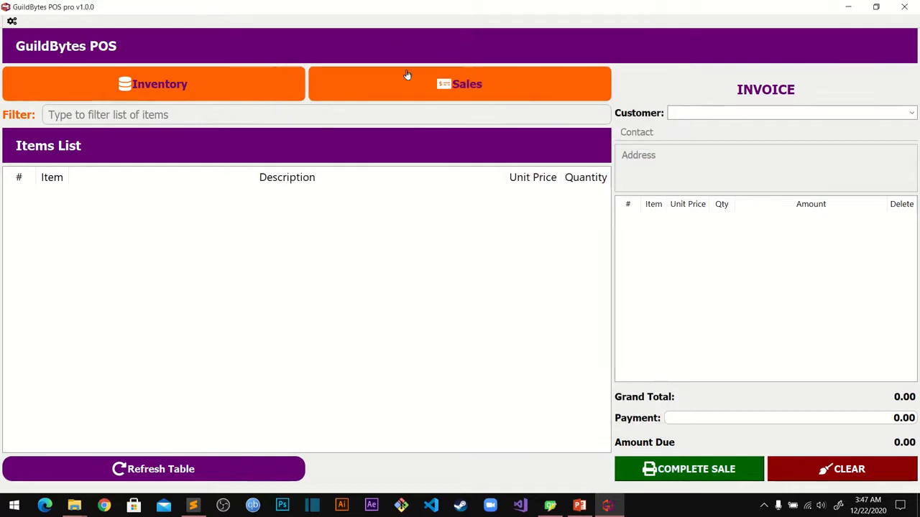
Set the shop name to My Shop in the general settings.
click(12, 22)
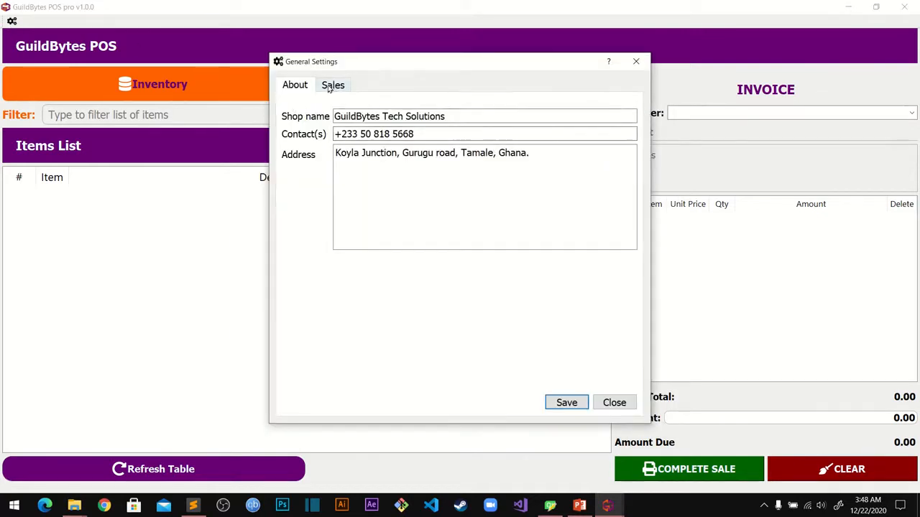
click(366, 116)
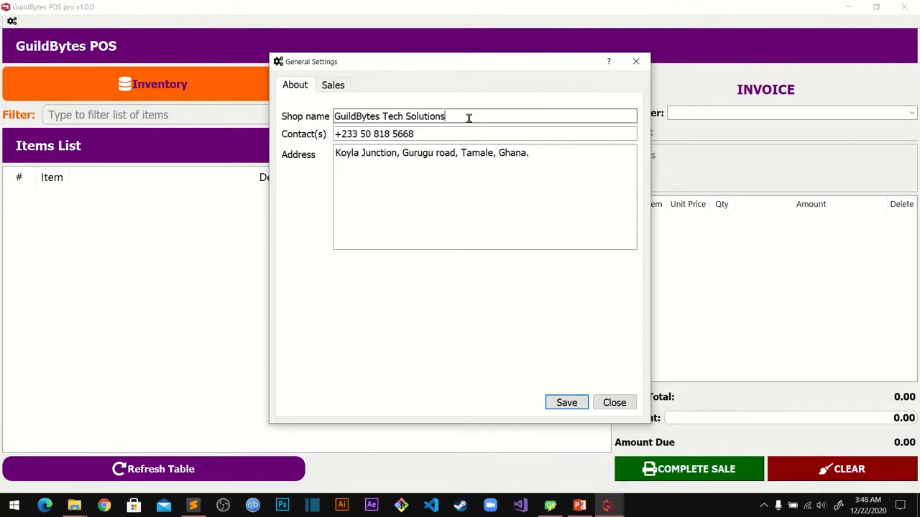
drag(468, 117, 332, 111)
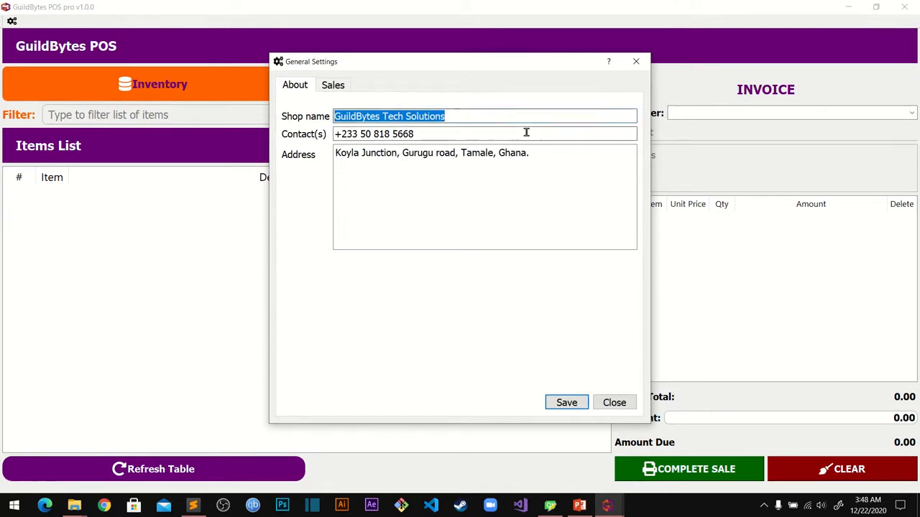
text(My Sho)
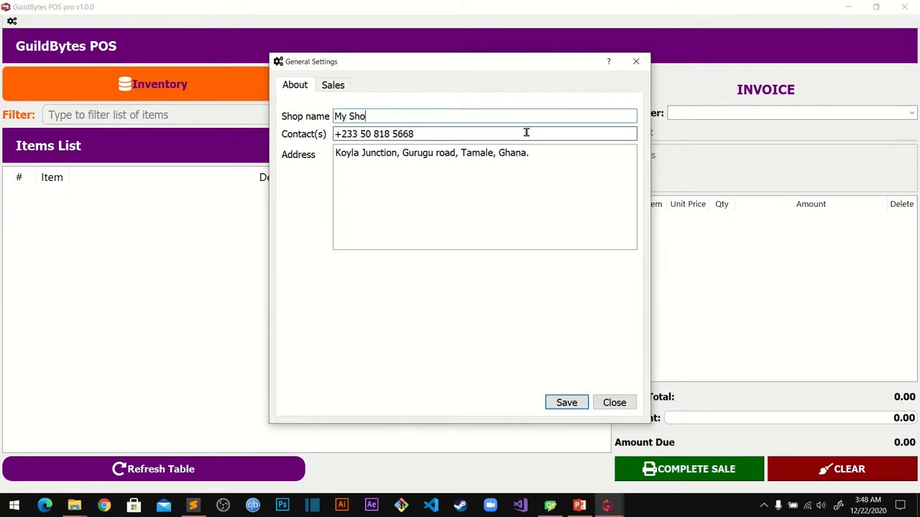
text(p)
Replace the shop's contact number and address with new ones and save the shop details.
drag(441, 138, 312, 134)
text(012)
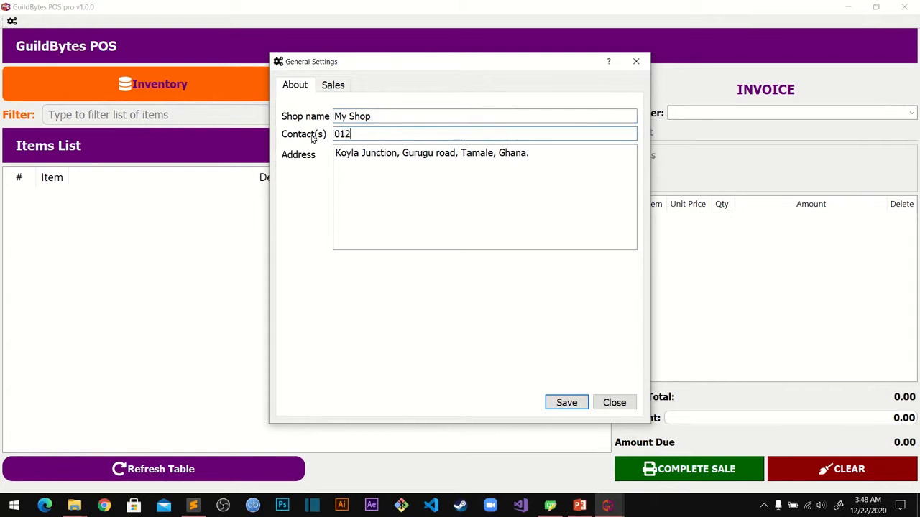
text(3456789)
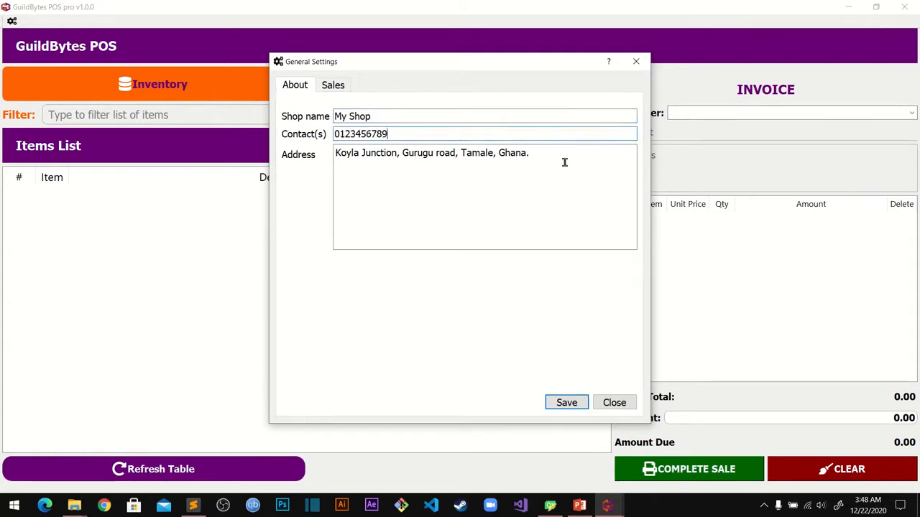
drag(564, 162, 277, 159)
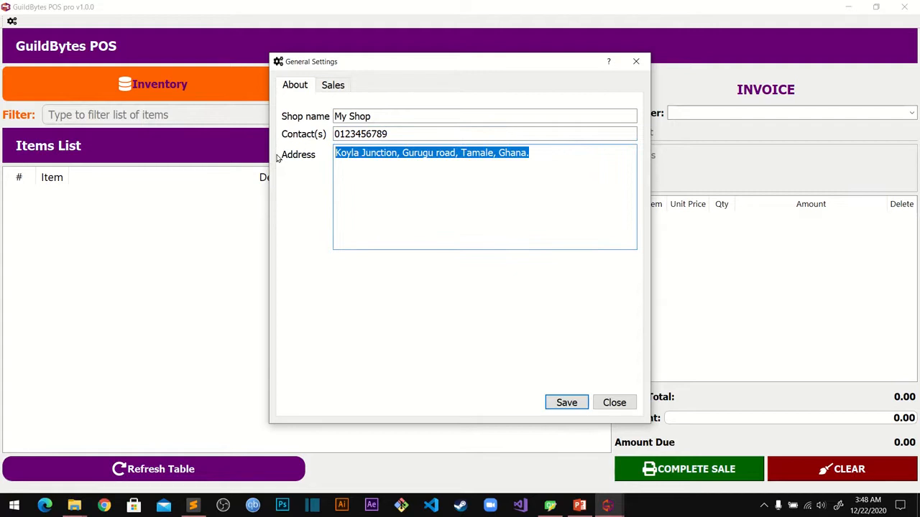
text(123 Mai)
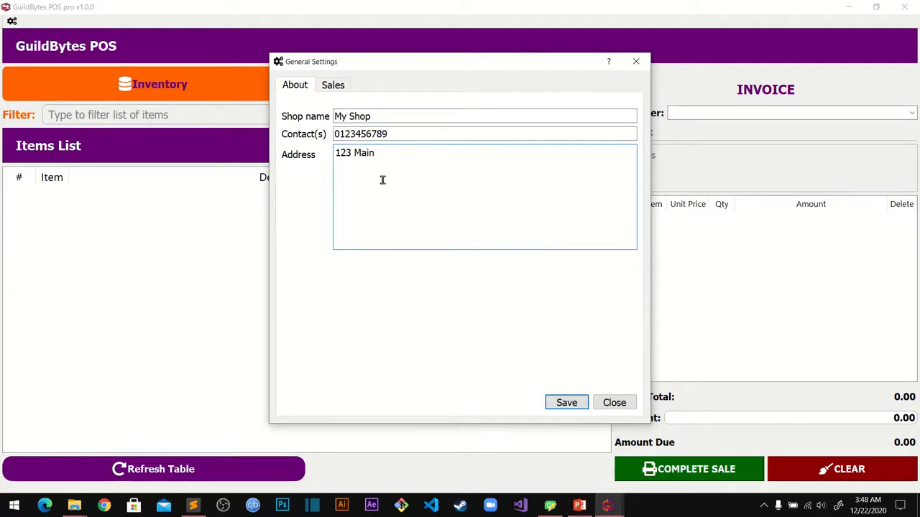
text(n)
click(566, 403)
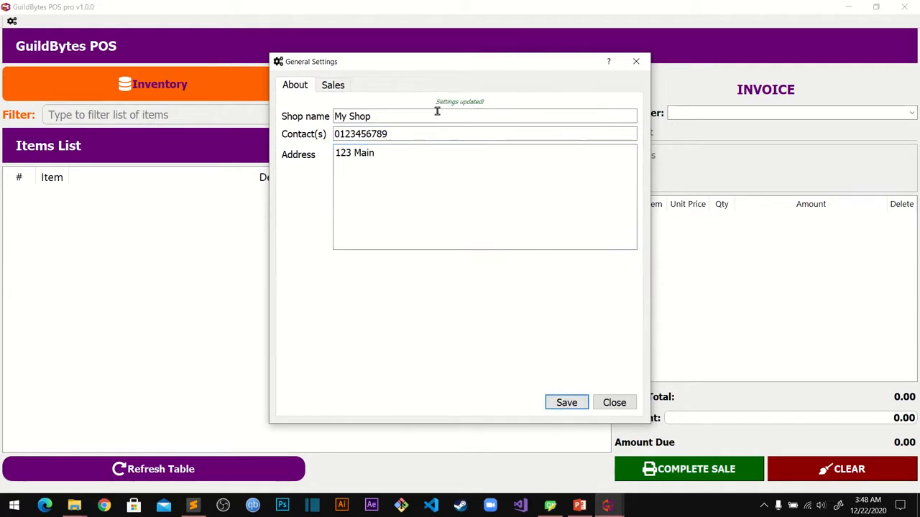
Enter the sales person's full name in the sales preferences and select GHS as the currency.
click(335, 87)
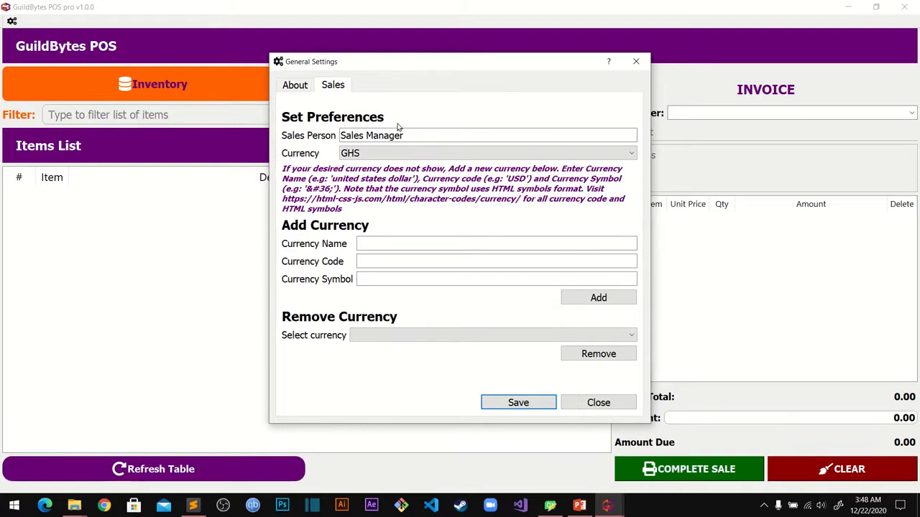
drag(431, 137, 329, 135)
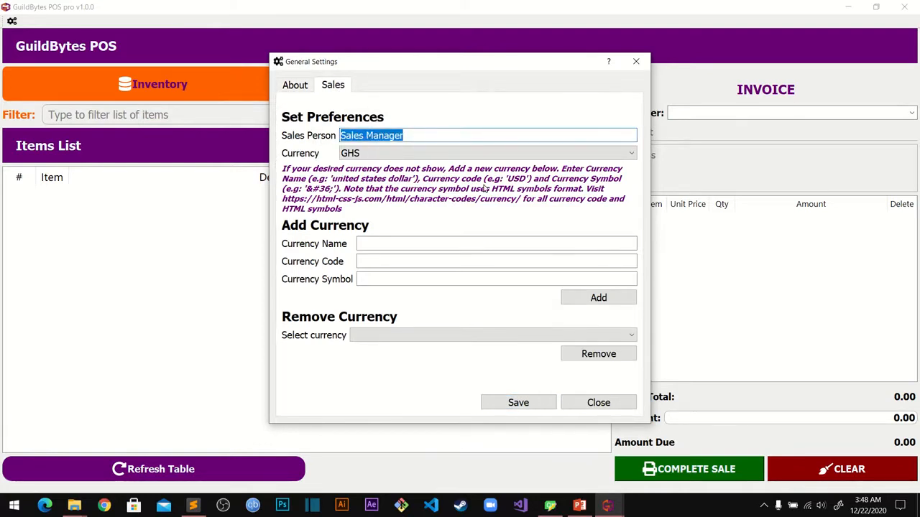
text(Jo)
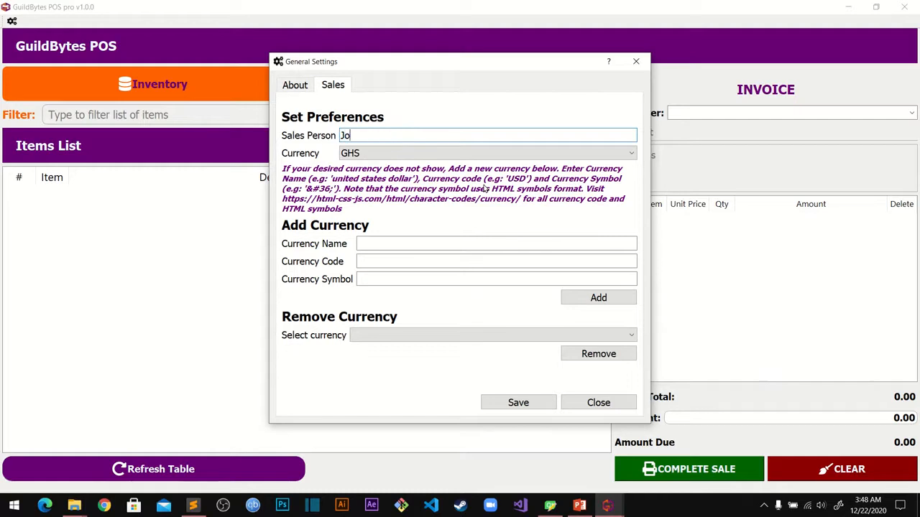
text(hn Doe)
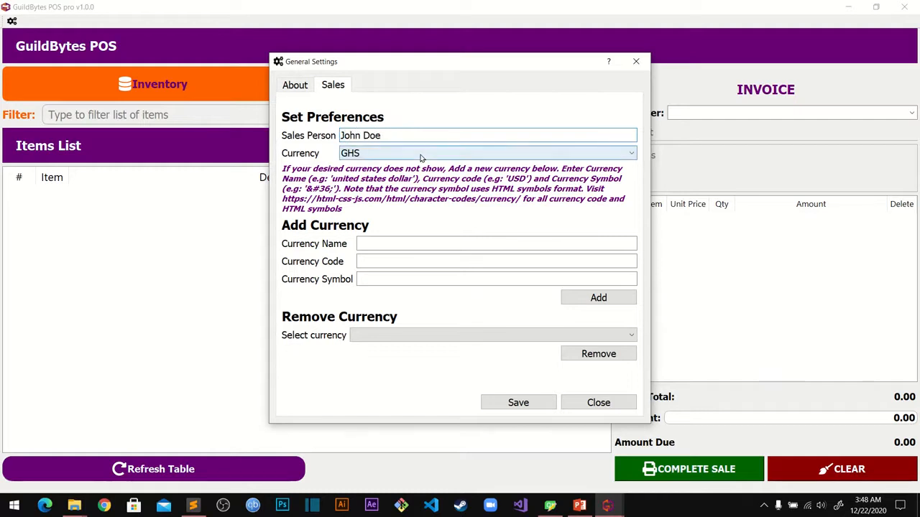
click(421, 157)
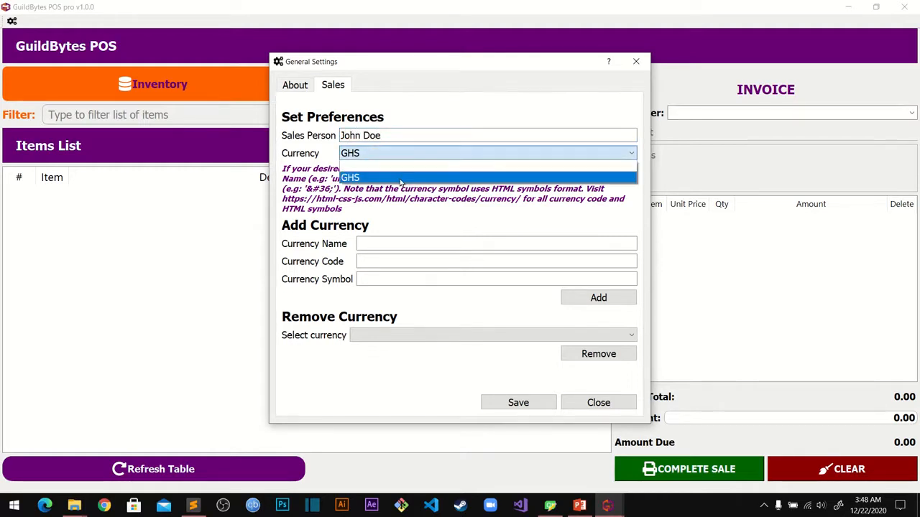
click(400, 183)
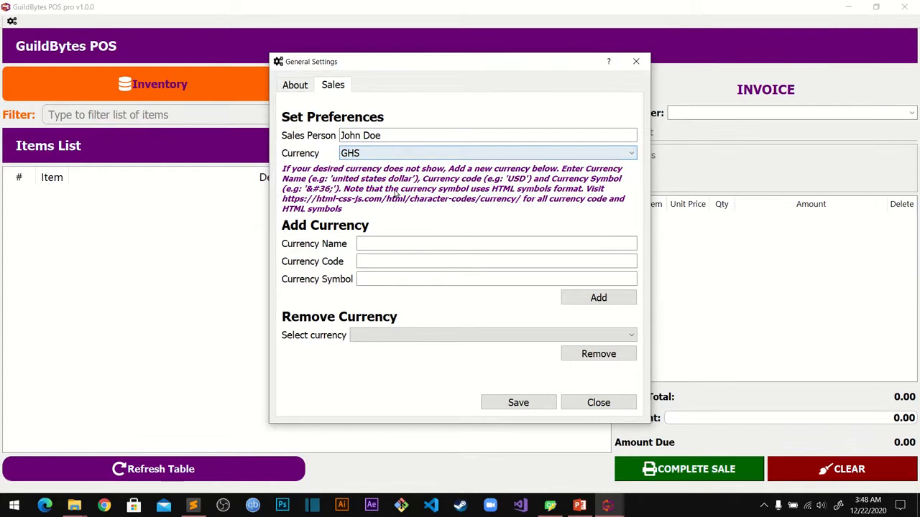
Add a currency named united states dollar with code USD and symbol &#36;.
click(408, 245)
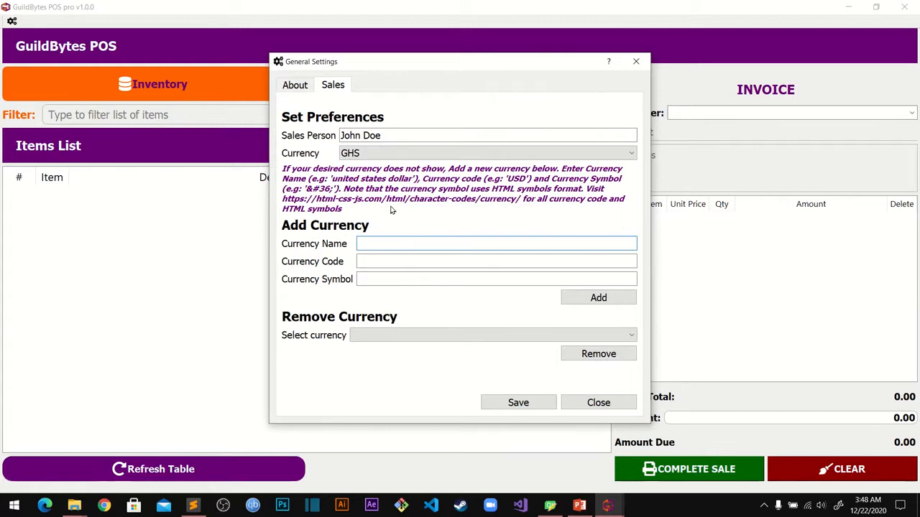
text(united )
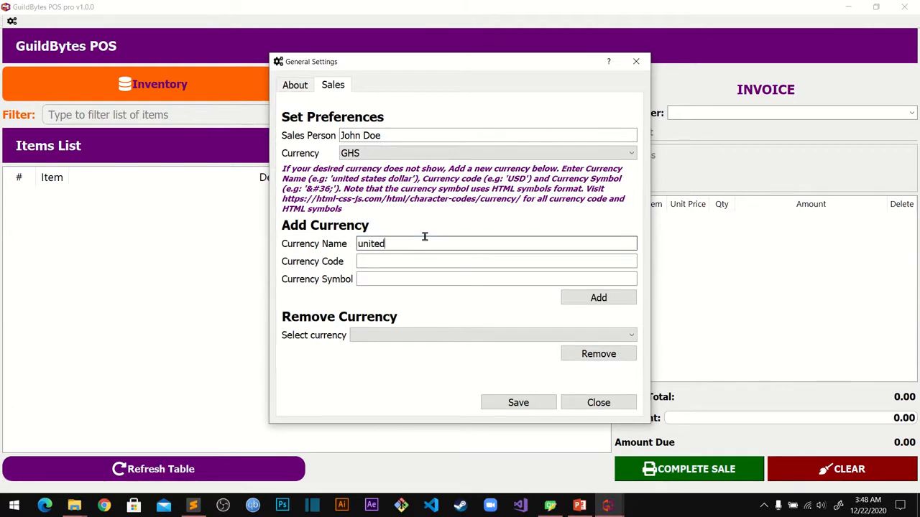
text(states dollar)
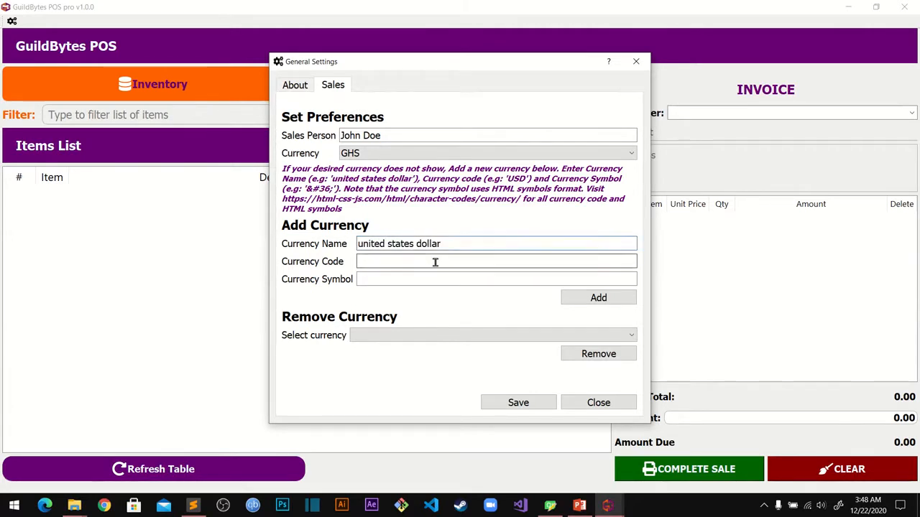
click(439, 264)
text(USD)
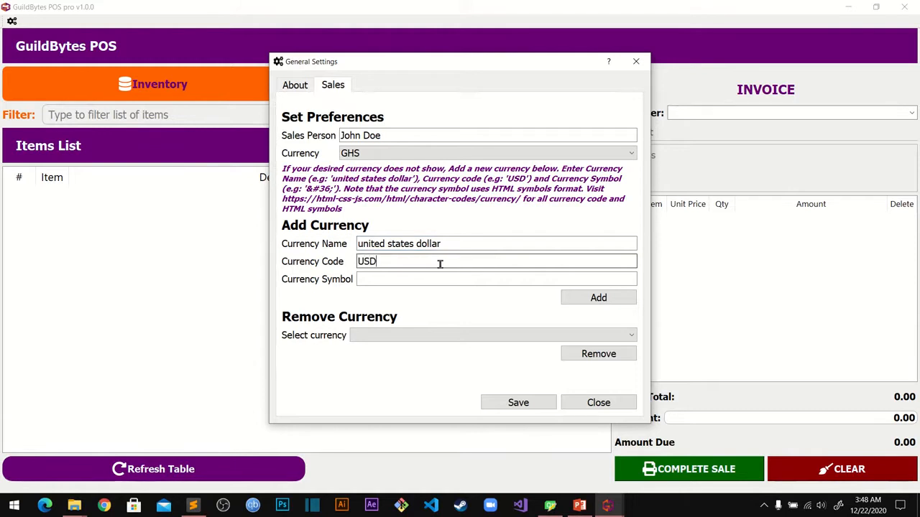
click(443, 277)
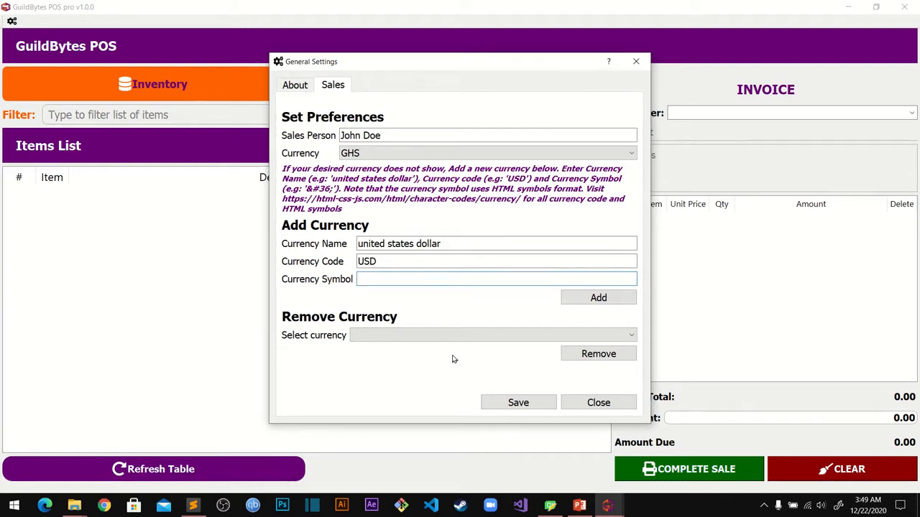
text(&#36;)
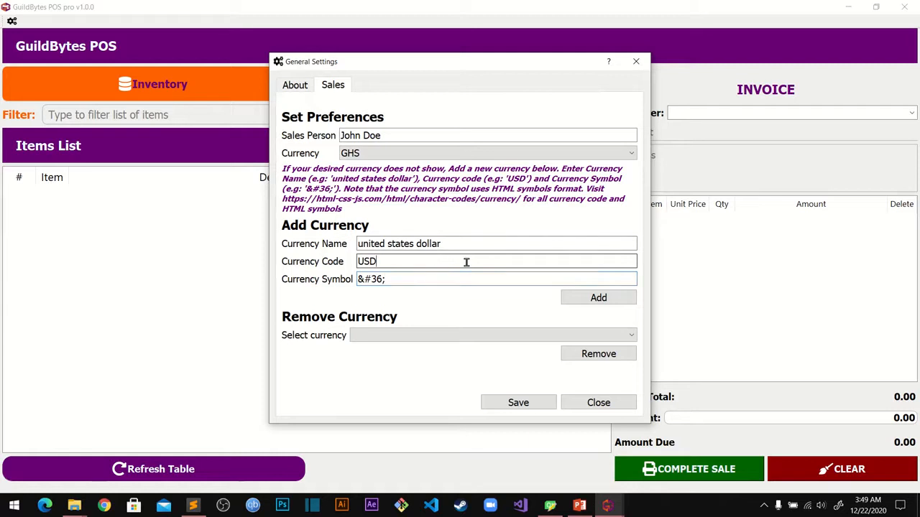
click(575, 301)
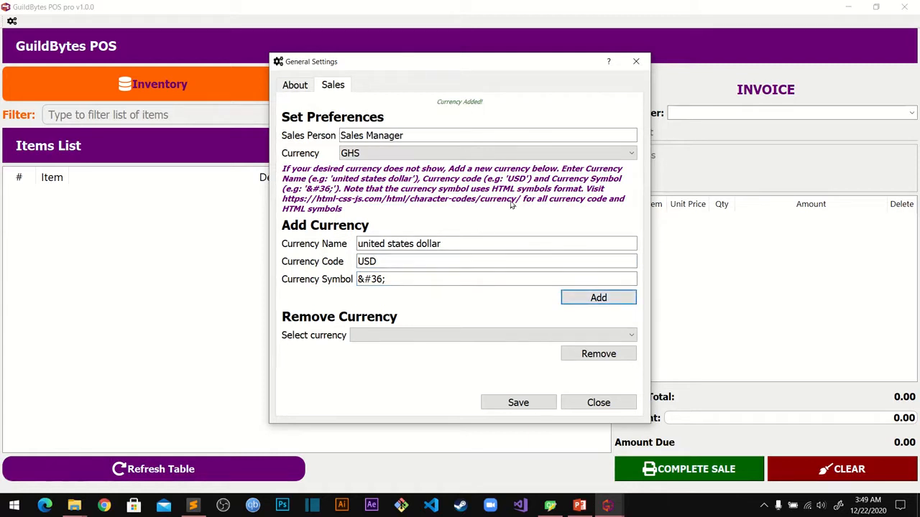
Choose USD in the sales preferences and remove the GHS currency.
click(493, 152)
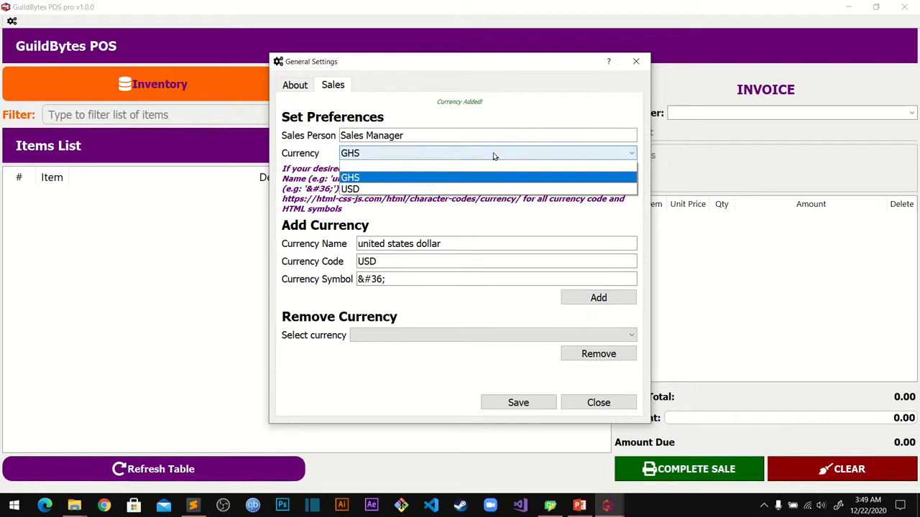
click(422, 189)
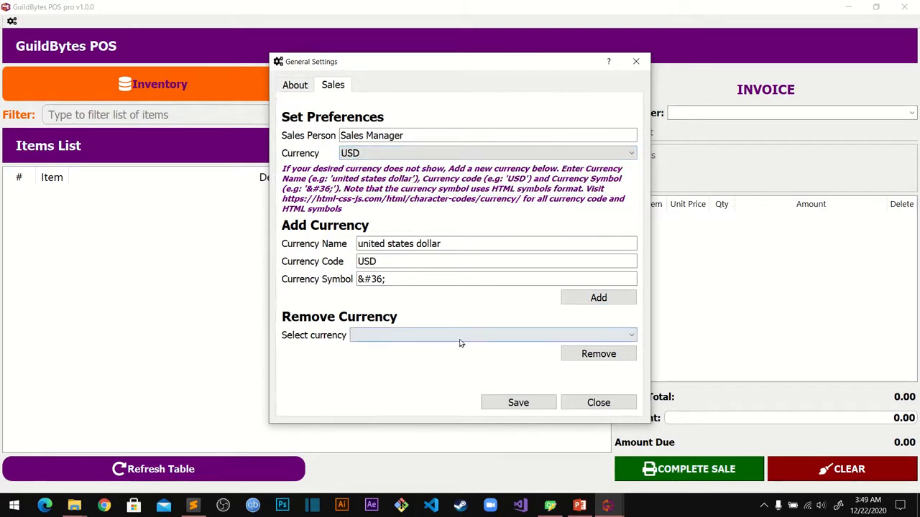
click(431, 338)
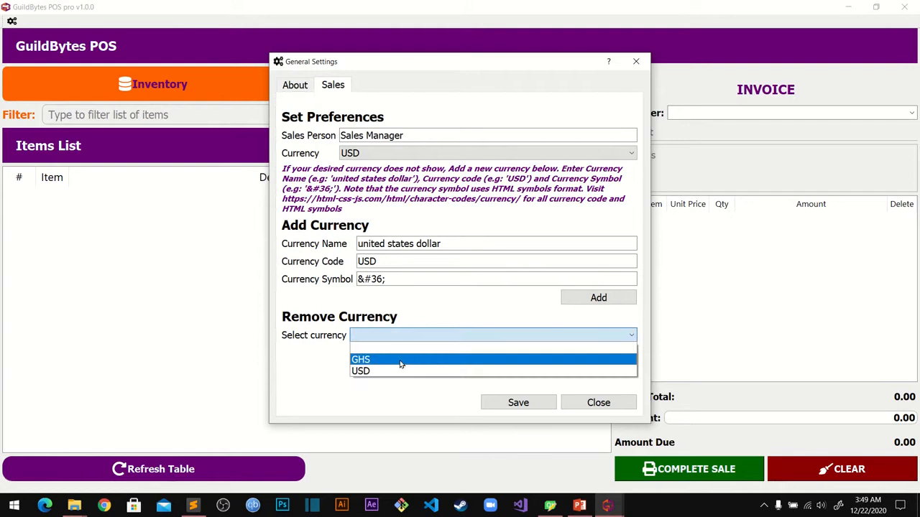
click(401, 360)
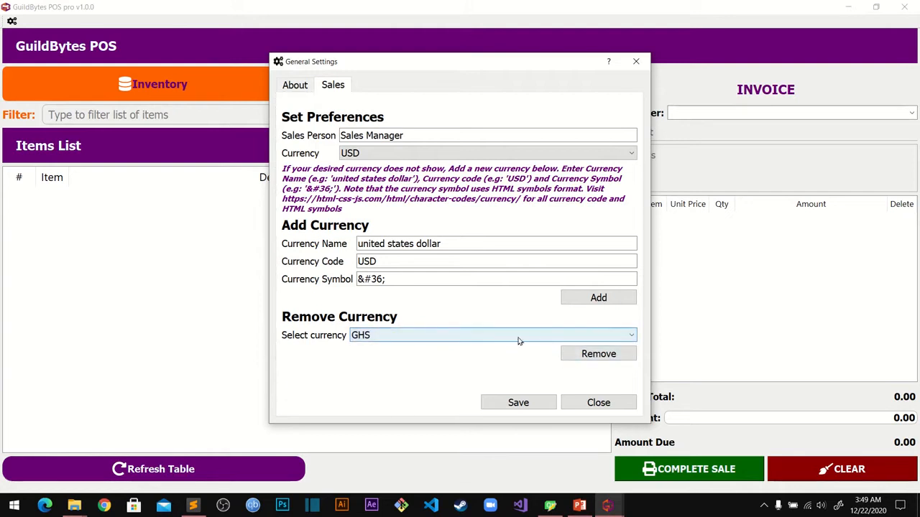
click(593, 355)
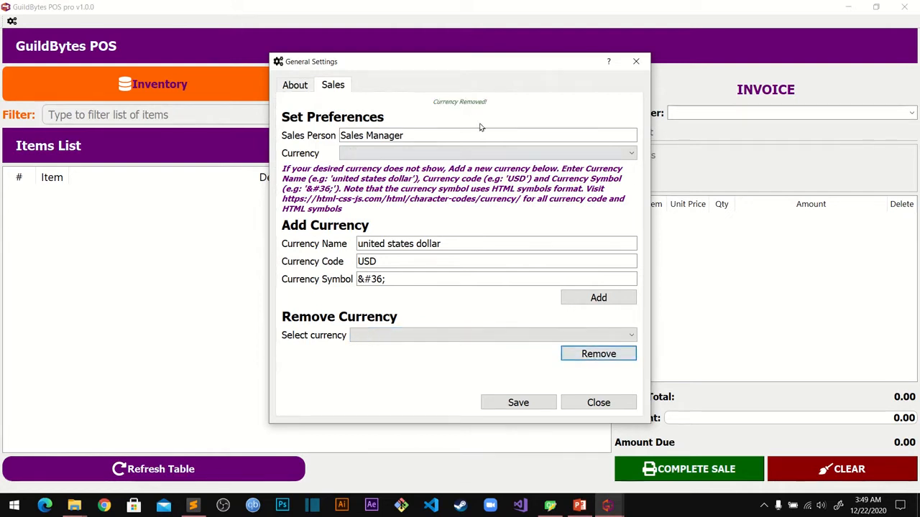
Select USD again as the sales currency, save the preferences and close the general settings.
click(447, 155)
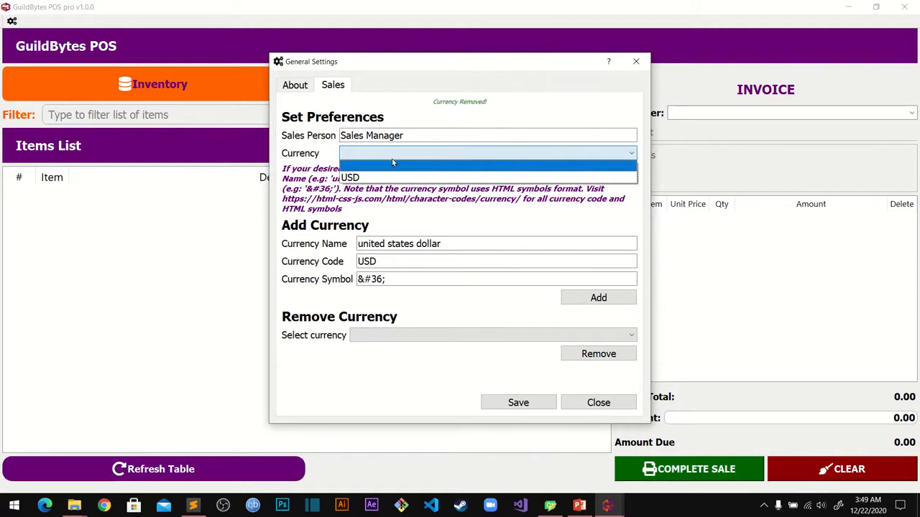
click(395, 177)
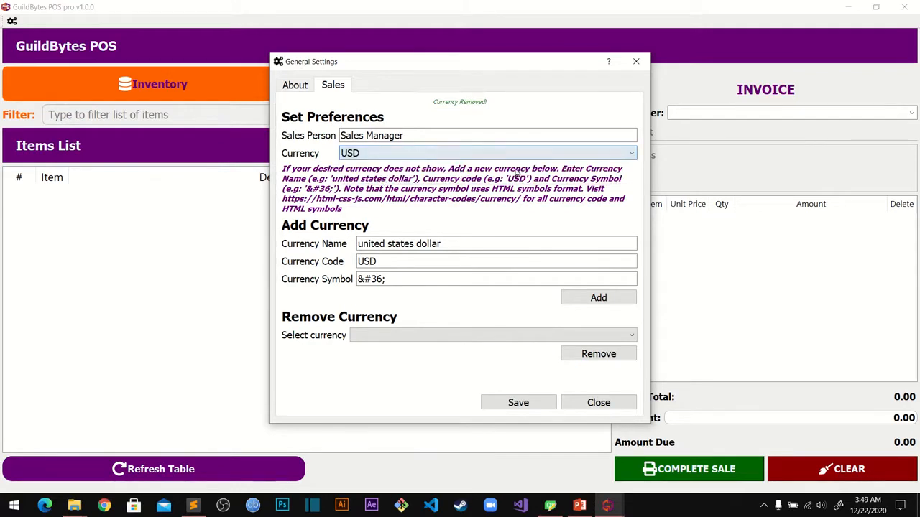
click(513, 404)
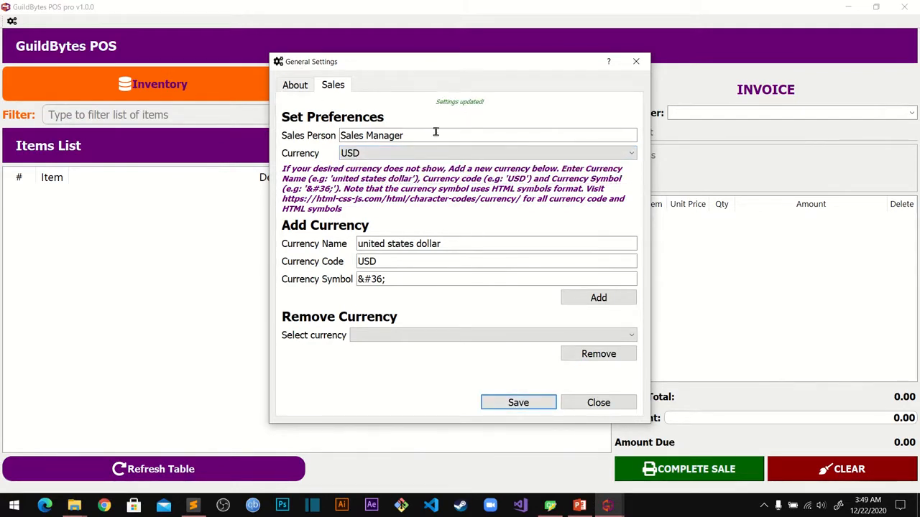
click(608, 407)
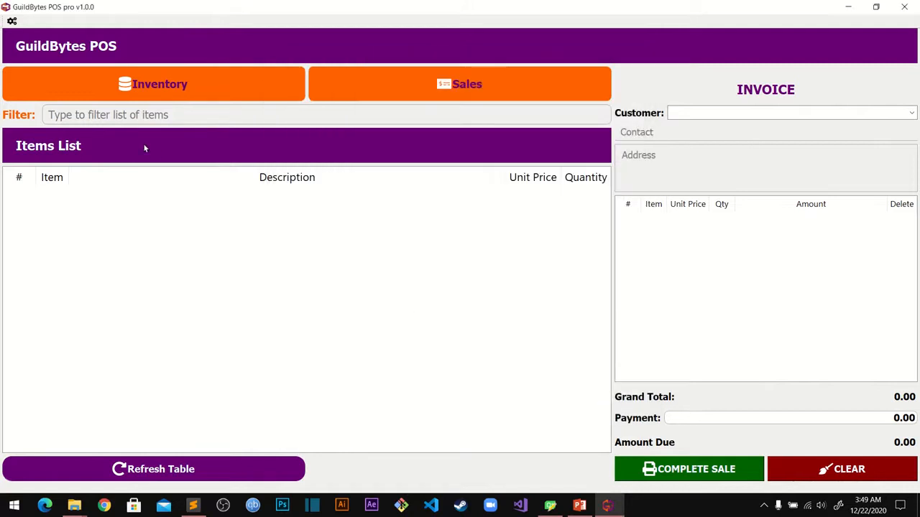
Add an inventory item named Item 1 with the description "some description", unit price 30 and quantity 500.
click(139, 94)
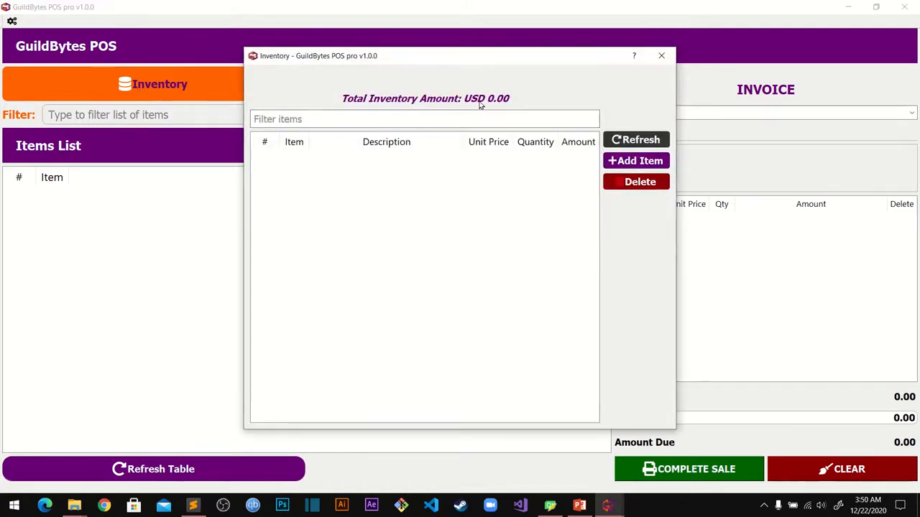
click(636, 160)
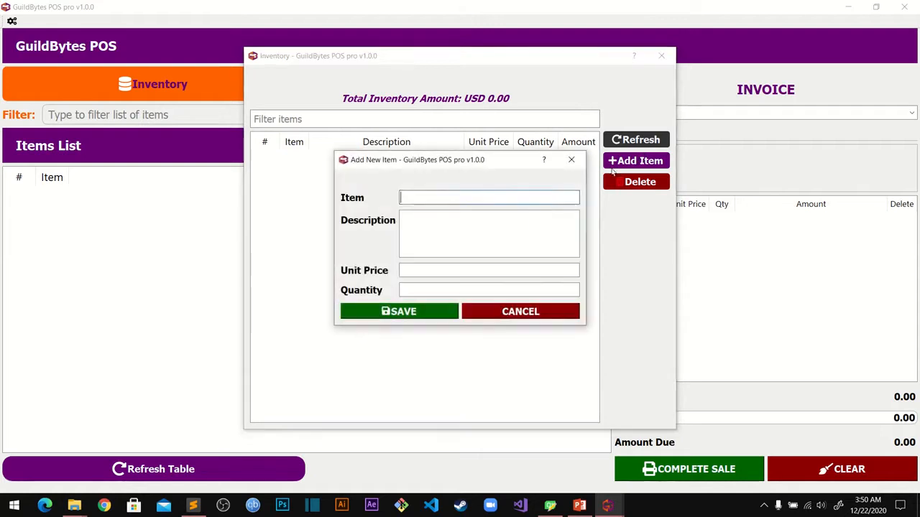
text(Item 1)
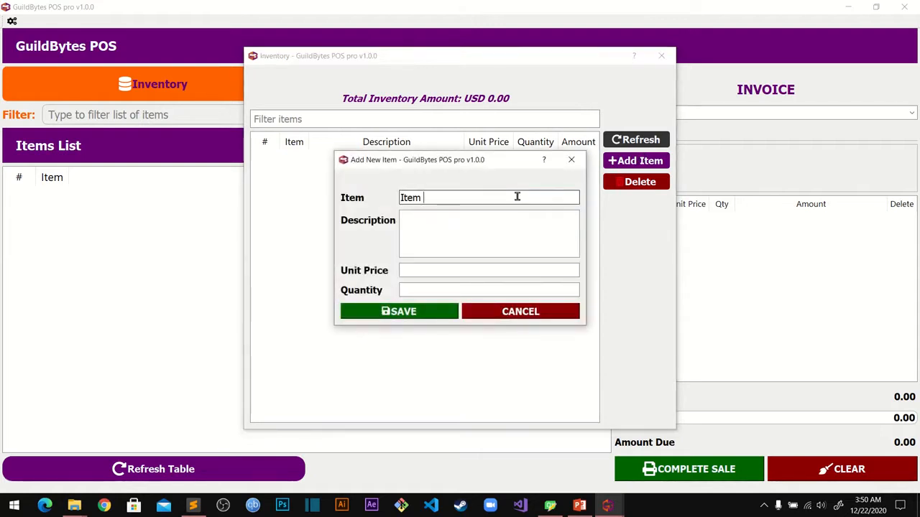
click(510, 231)
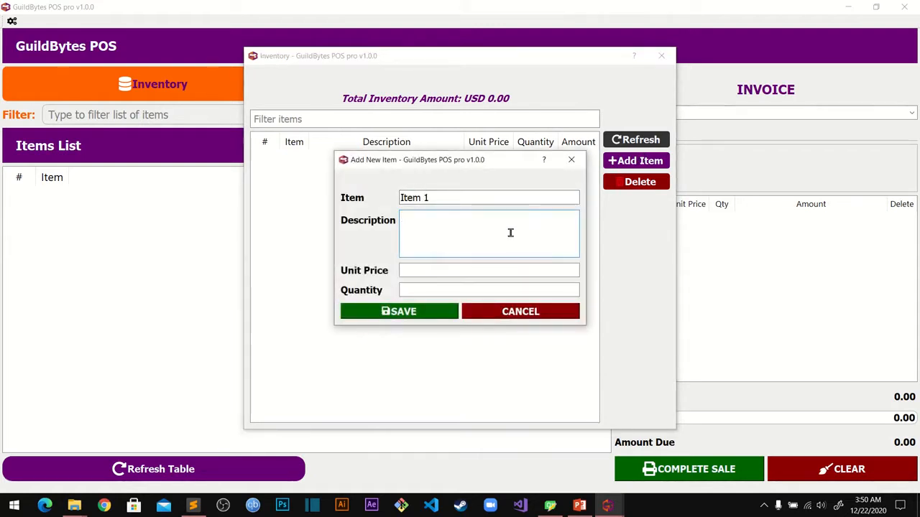
text(some description)
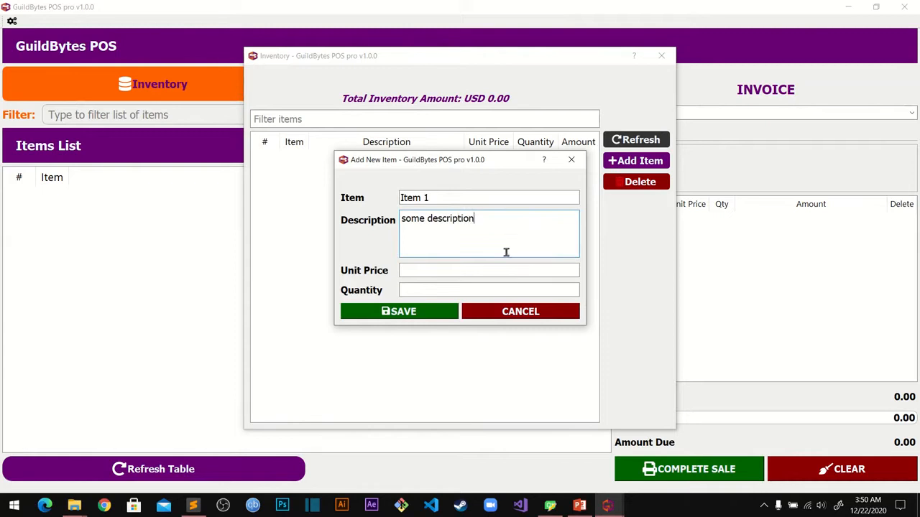
click(508, 271)
text(3)
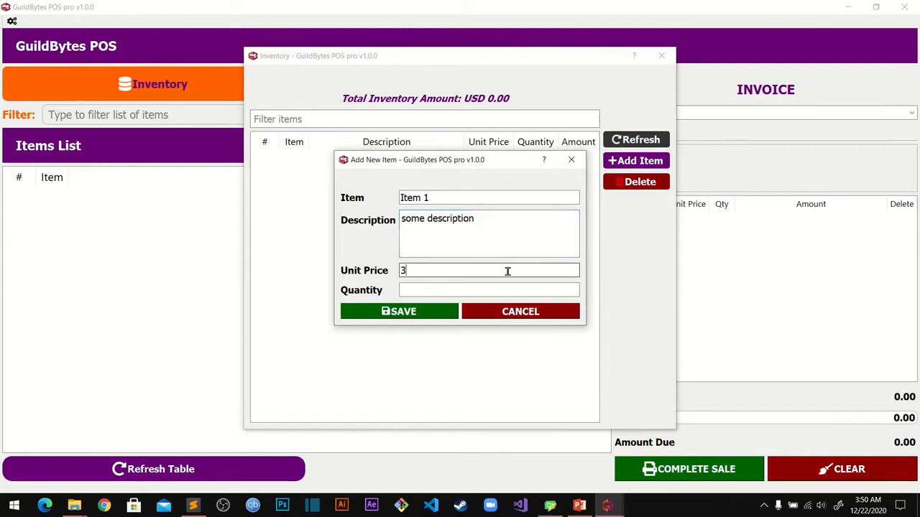
text(0)
click(492, 289)
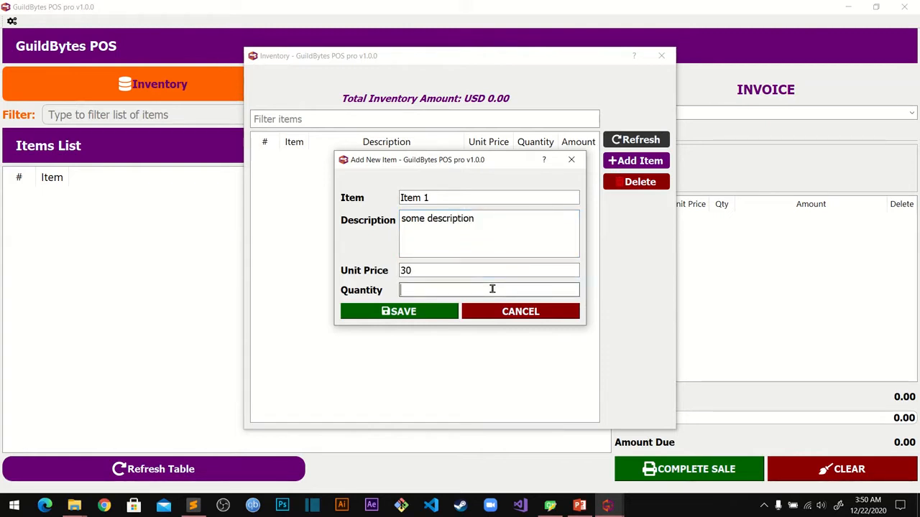
text(5)
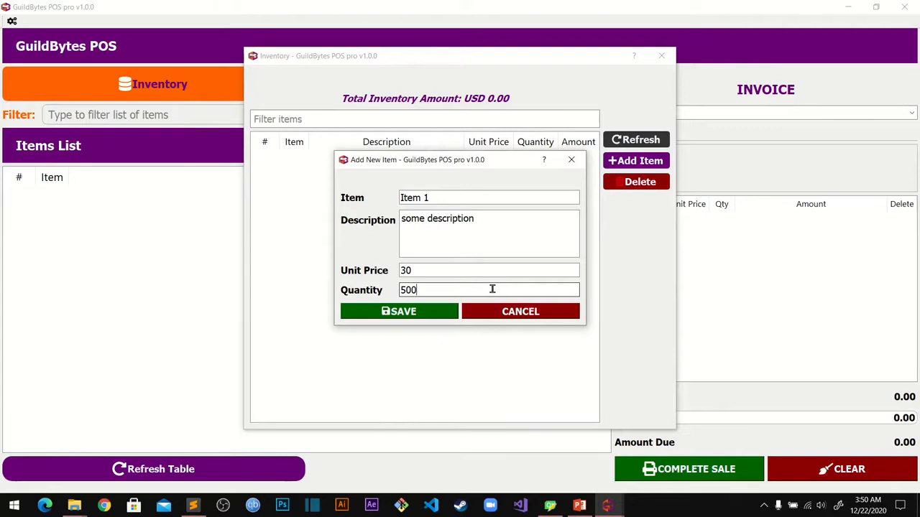
text(00)
click(399, 311)
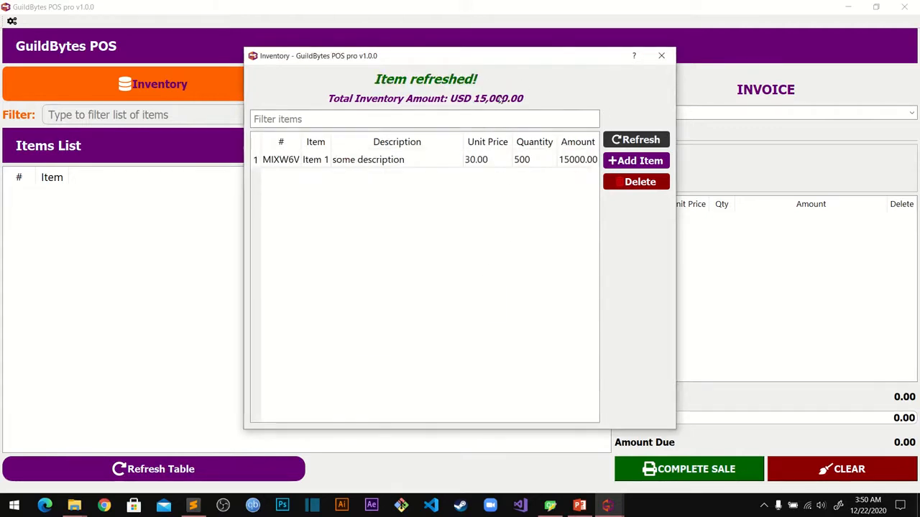
Start a new inventory item named Item 2 and try to save it with the unit price jlsfslc.
click(623, 163)
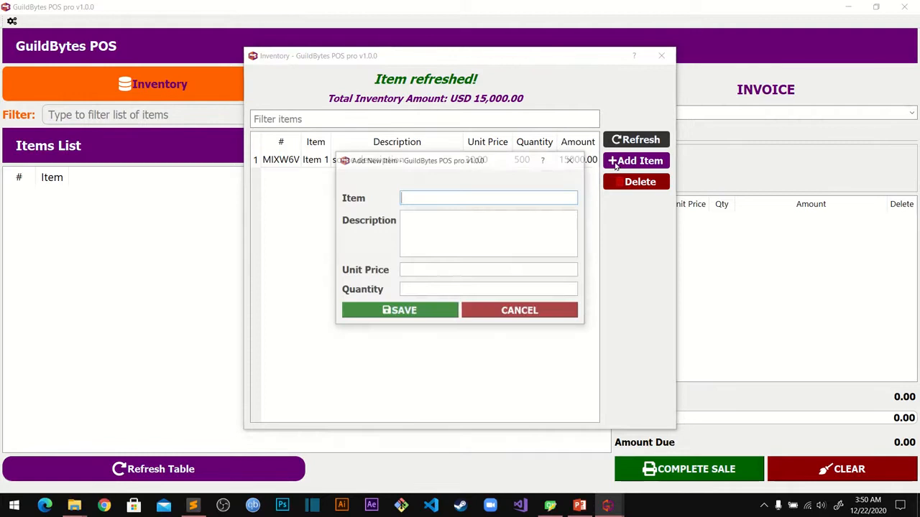
text(Item 2)
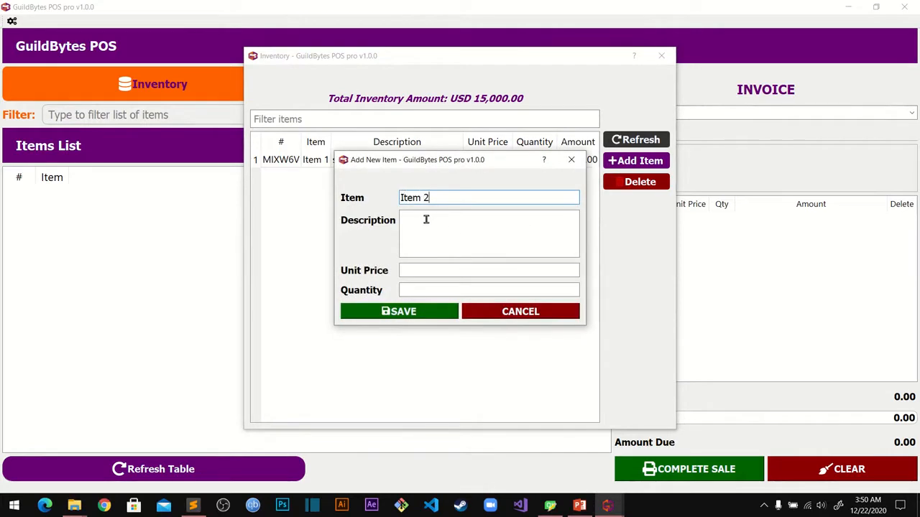
click(489, 271)
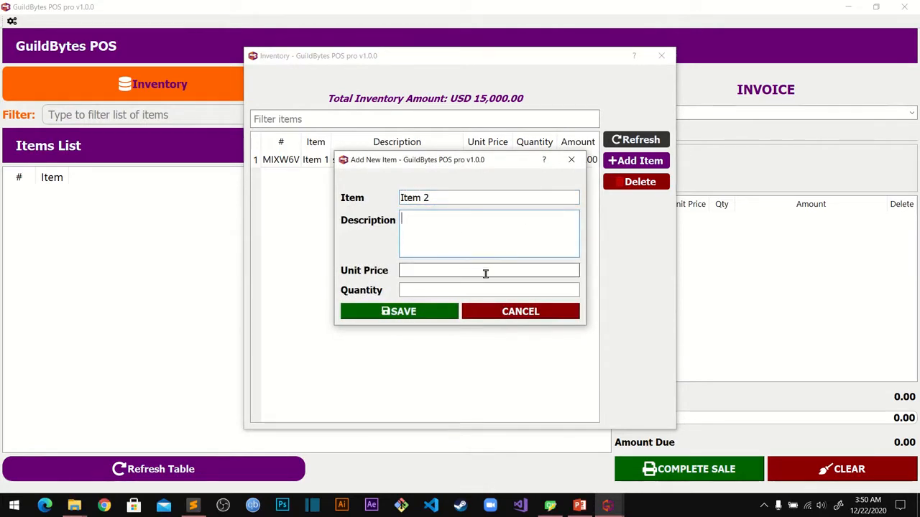
click(408, 314)
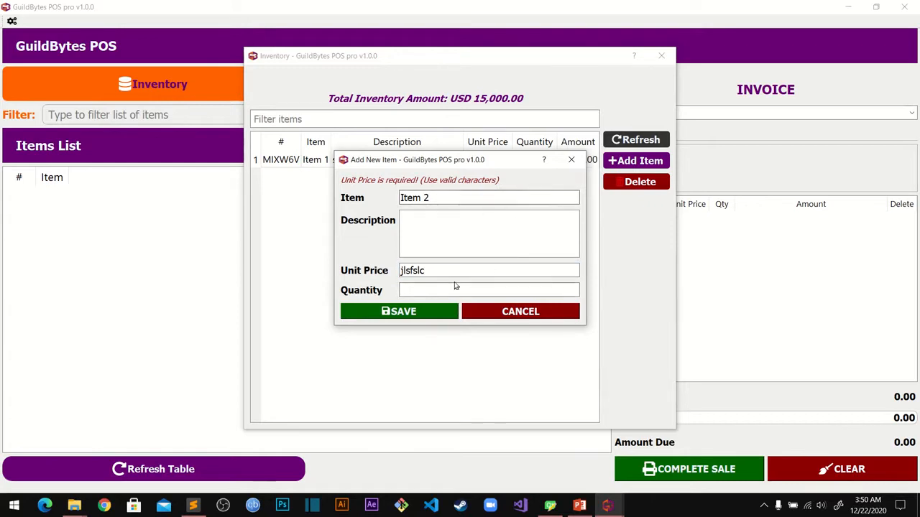
Replace Item 2's unit price with 35.00 and try to save the item without a quantity.
drag(443, 271, 361, 271)
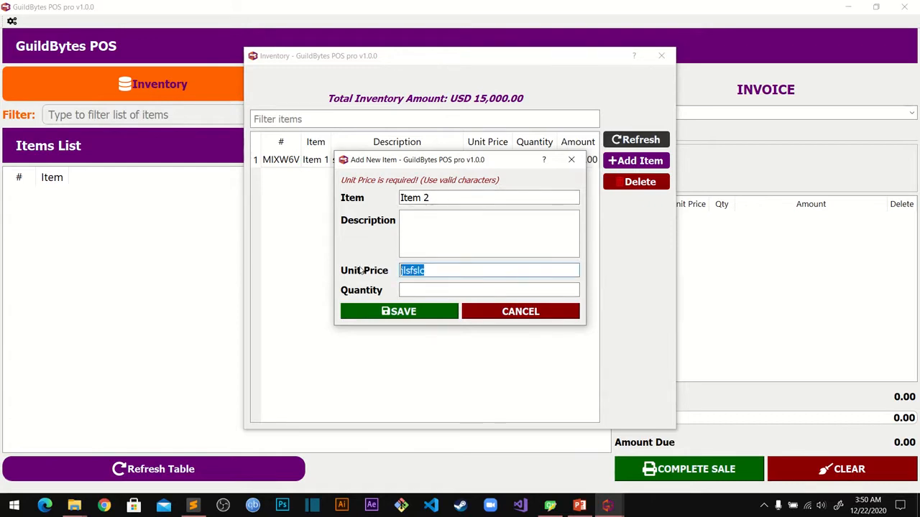
text(35.00)
click(425, 291)
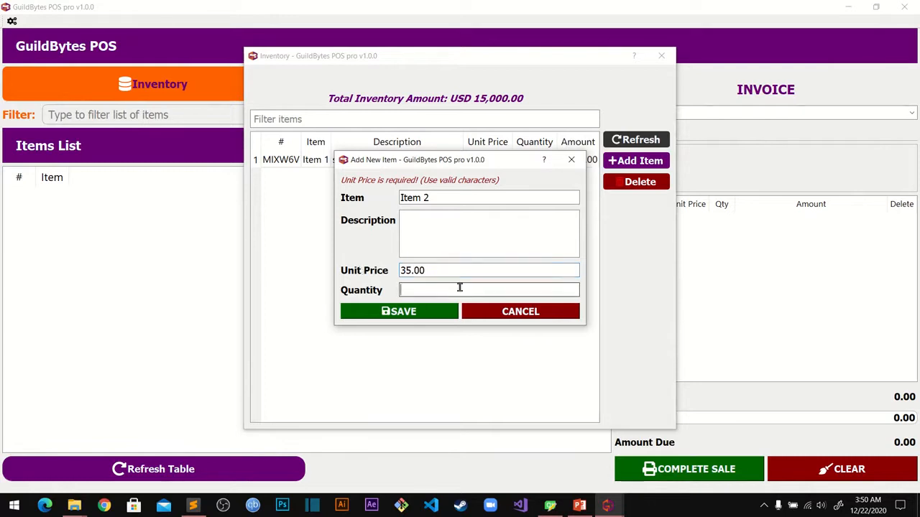
click(402, 314)
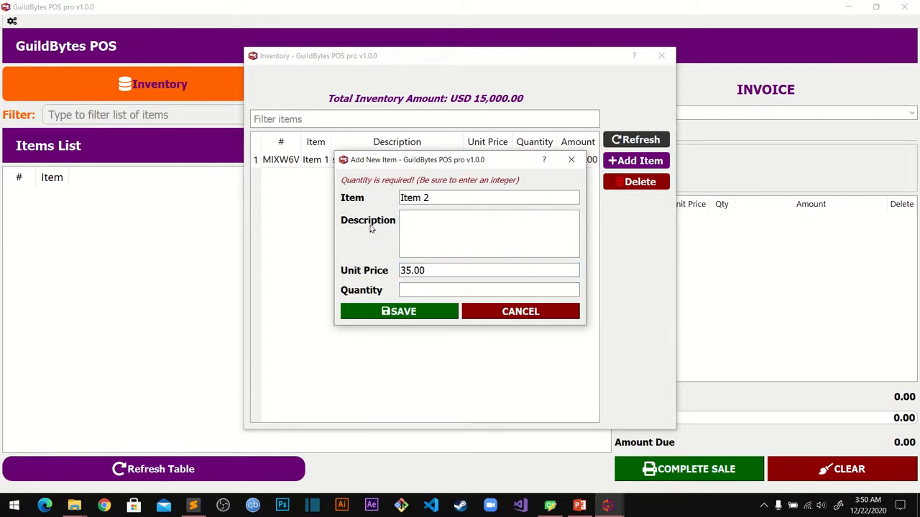
Set Item 2's quantity to 500 and save the item to the inventory.
click(426, 289)
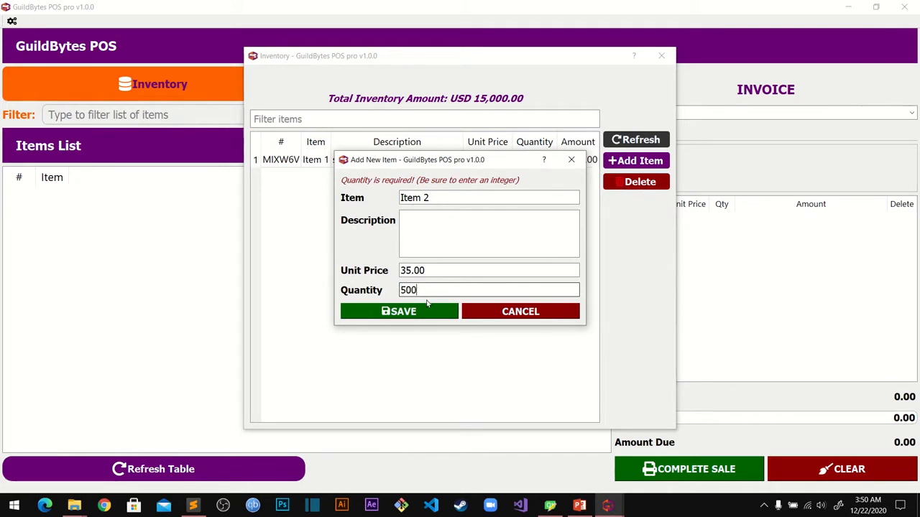
text(500)
click(427, 314)
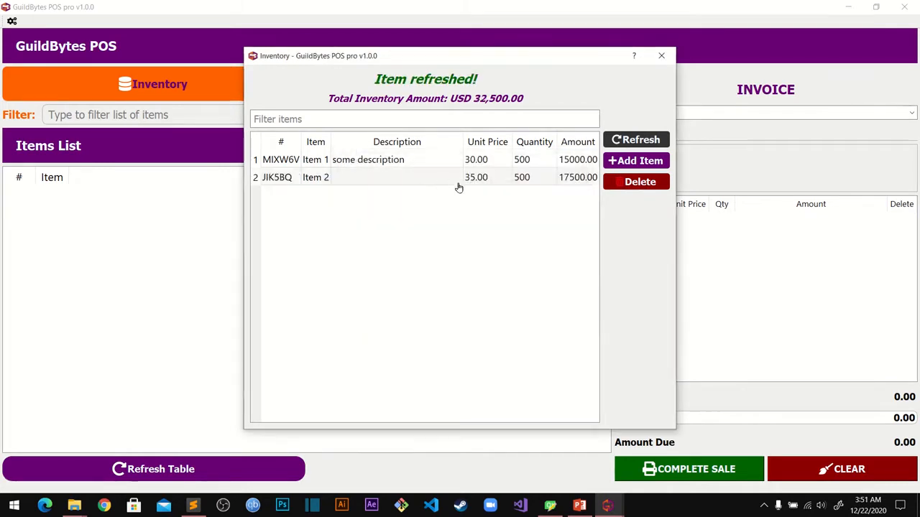
Start a new inventory item named Item 4 with the description "to be deleted".
click(637, 161)
click(536, 196)
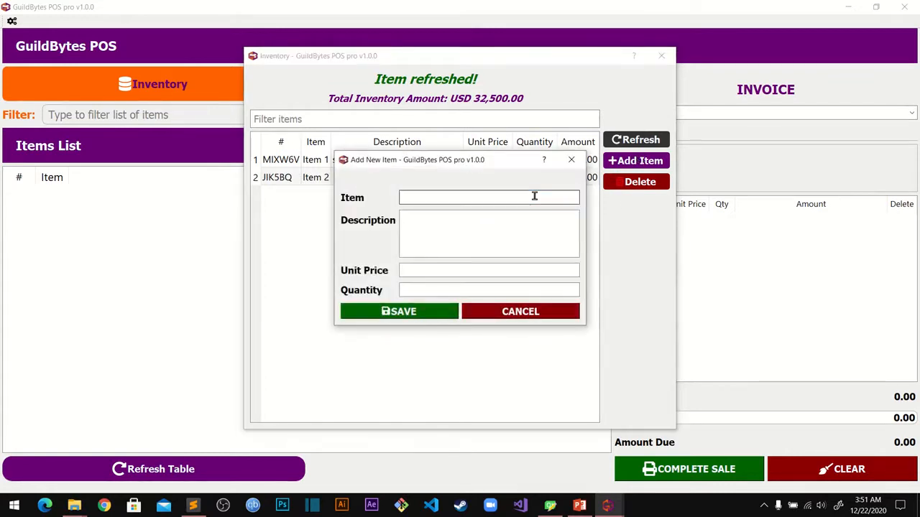
text(Item)
click(504, 225)
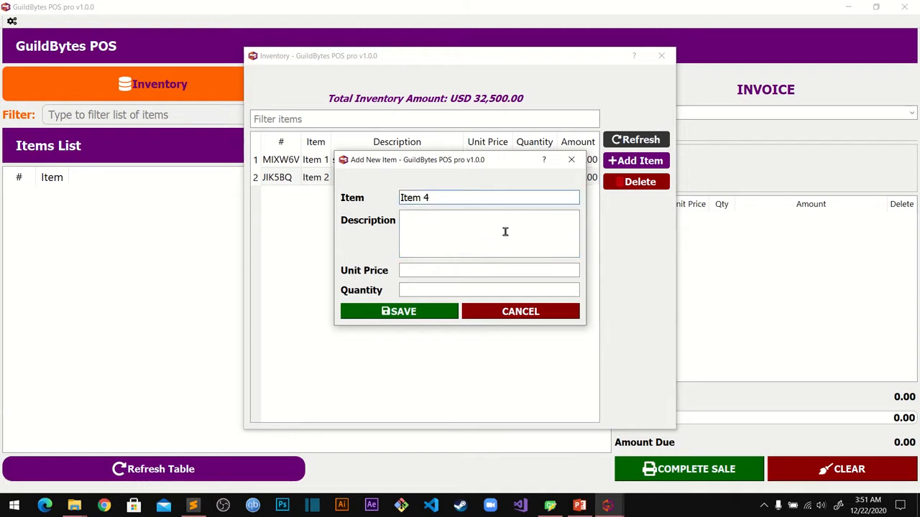
click(505, 231)
text(to be deleted)
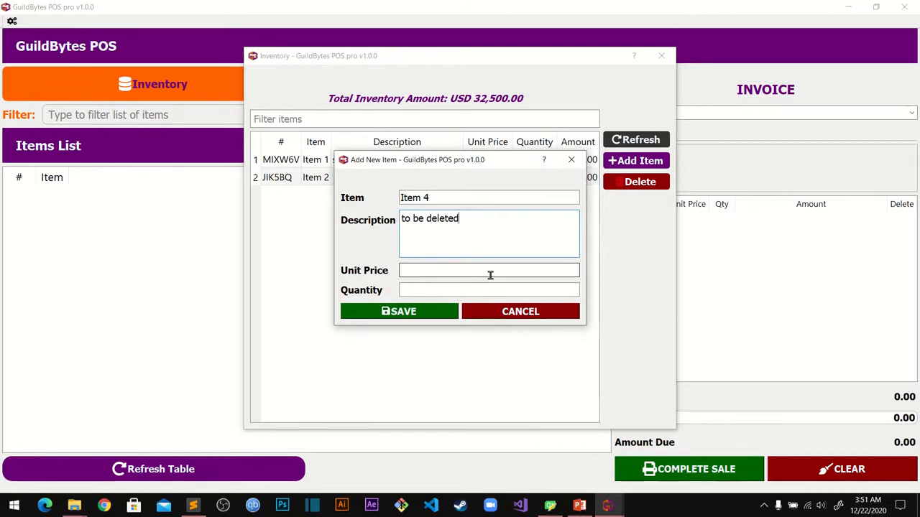
Set Item 4's unit price to 87 and quantity to 98, and save it to the inventory.
text(87)
click(500, 286)
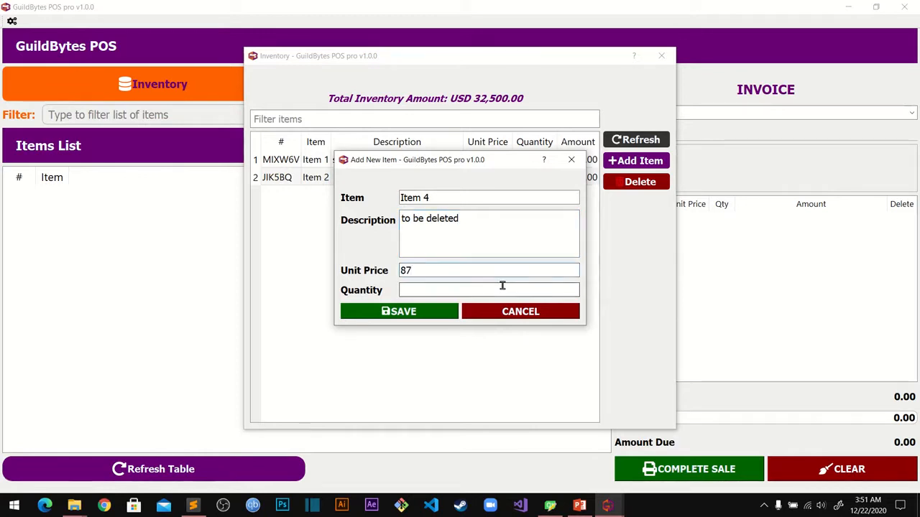
text(wew)
key(BackSpace)
key(BackSpace)
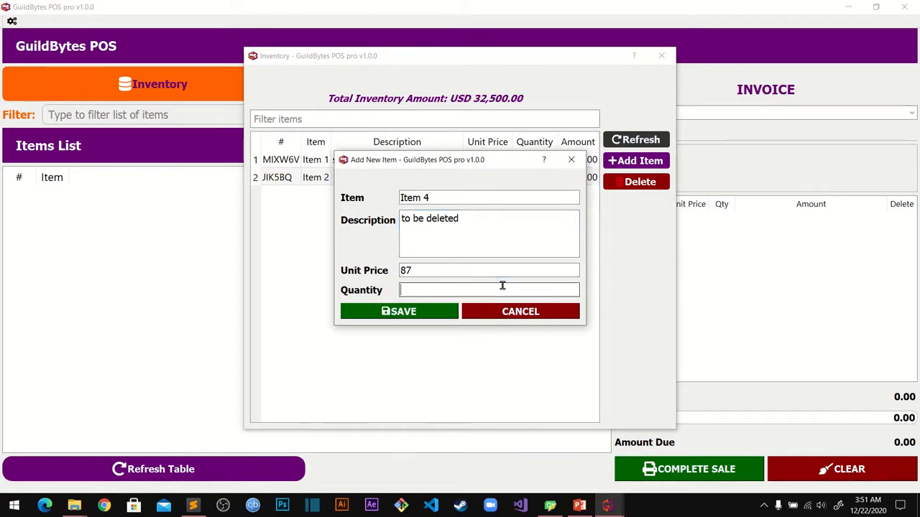
text(98)
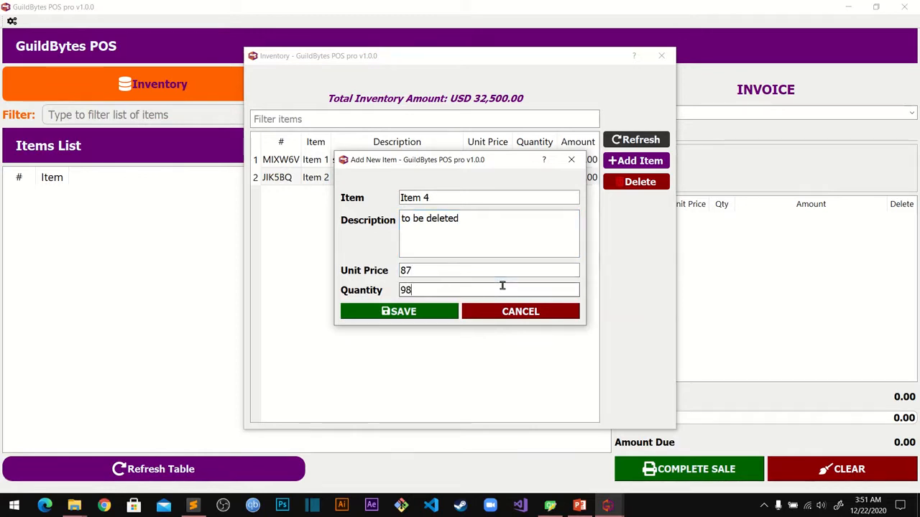
click(426, 313)
Delete Item 4 from the inventory.
click(460, 198)
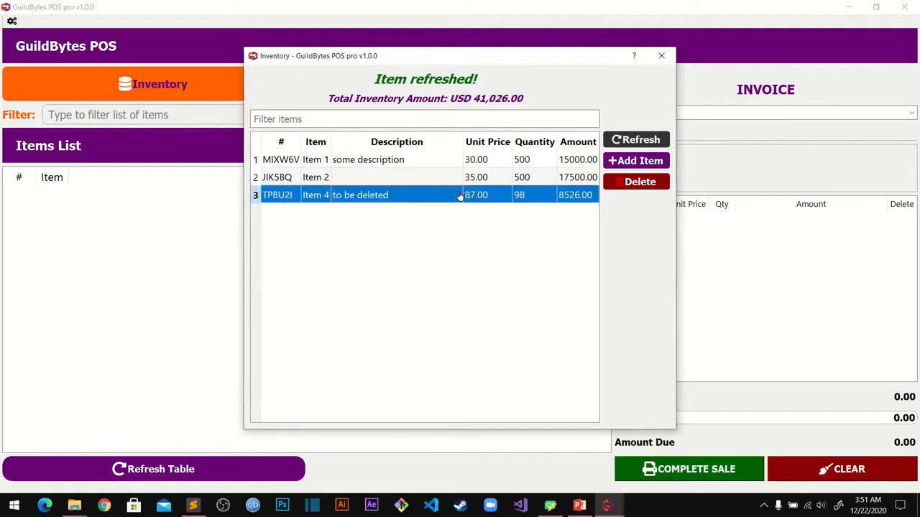
click(639, 183)
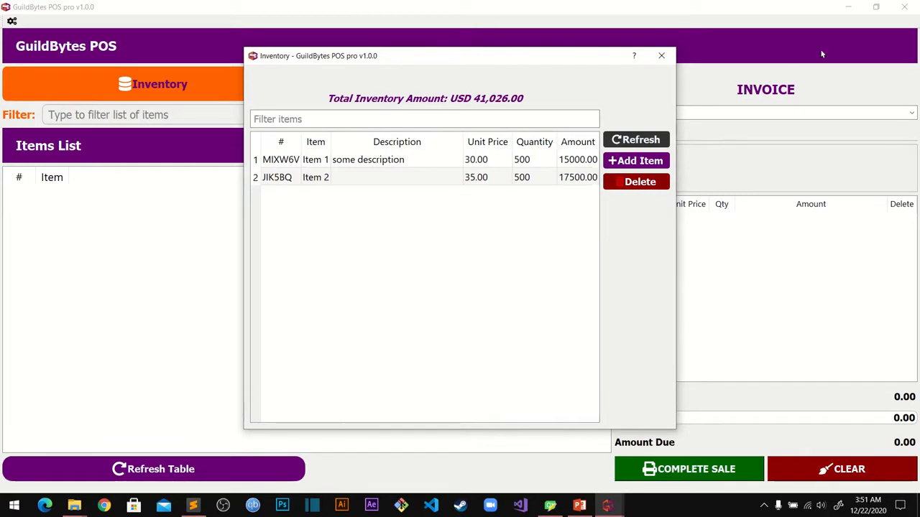
Close the inventory and refresh the items list on the main sales screen.
click(658, 56)
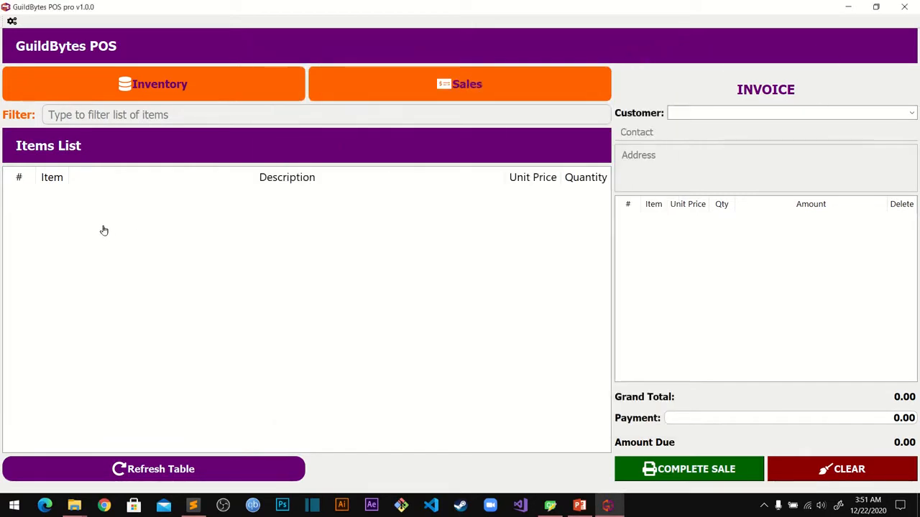
click(137, 473)
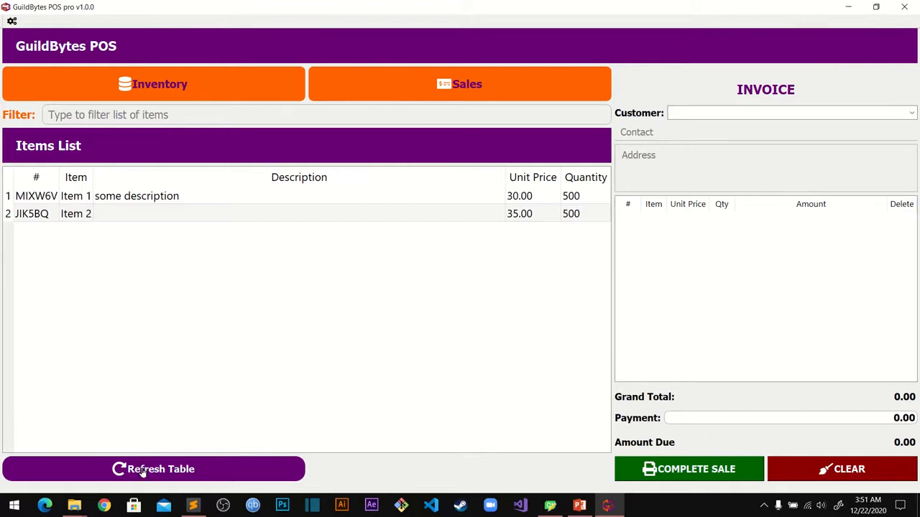
click(180, 196)
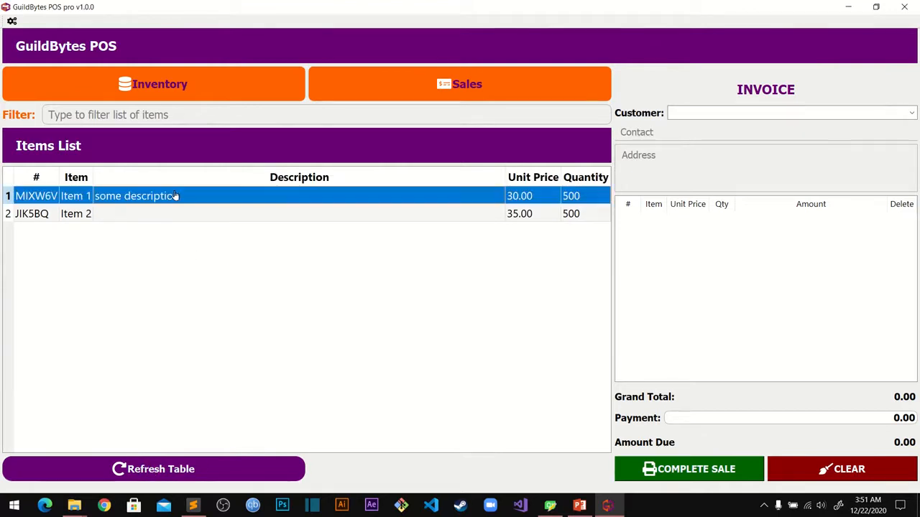
click(253, 213)
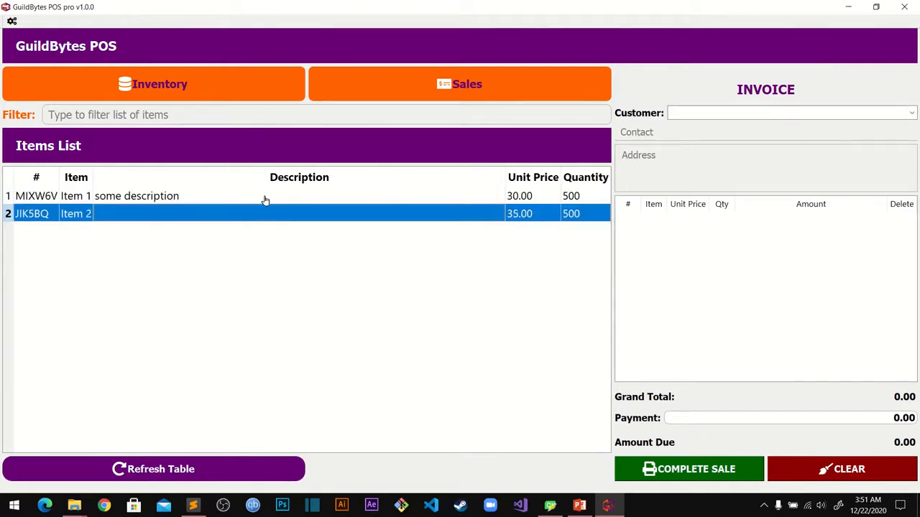
click(296, 203)
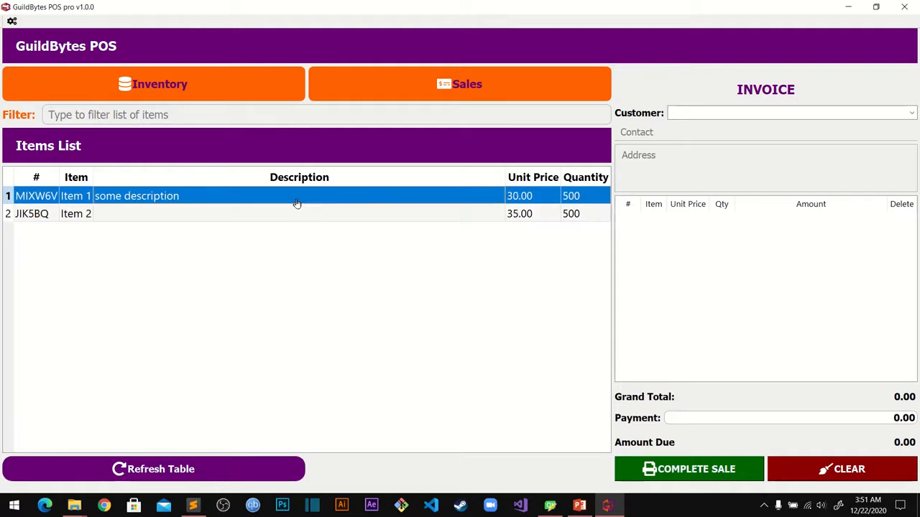
click(346, 214)
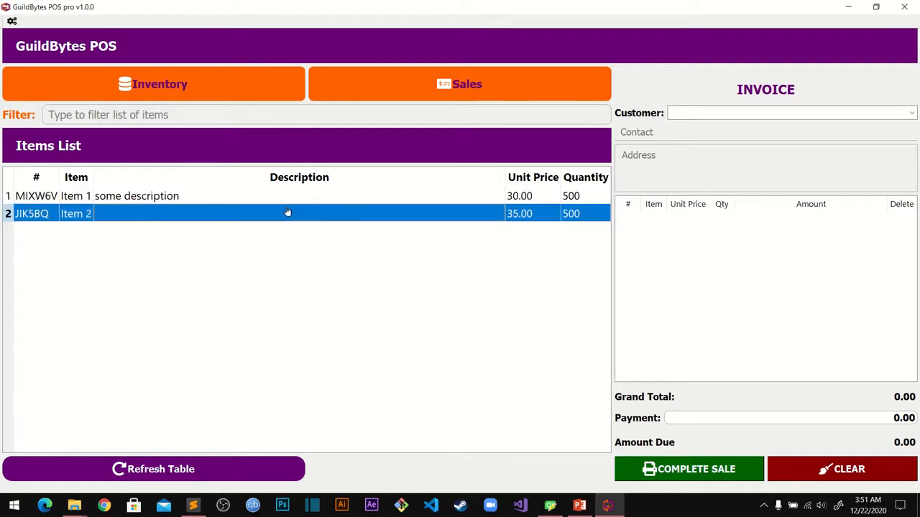
Add Item 1 to the invoice and try to add the same item a second time.
double_click(234, 197)
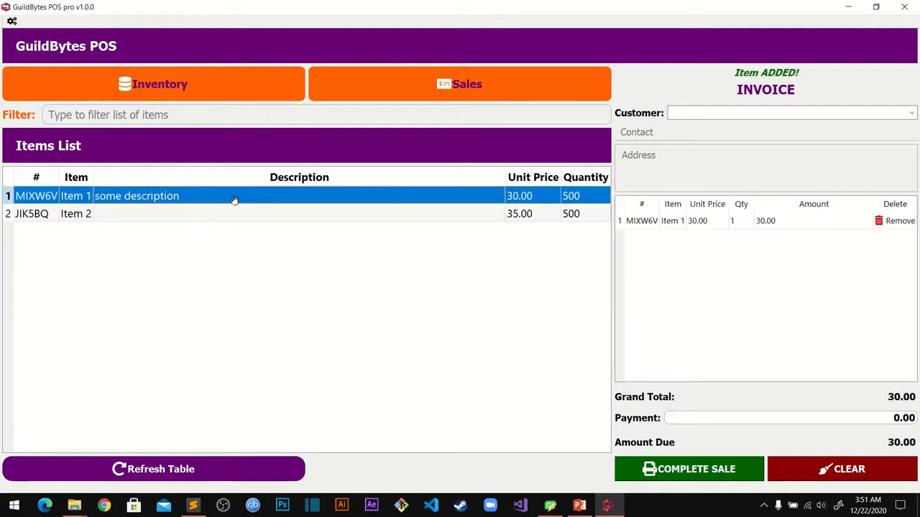
click(741, 222)
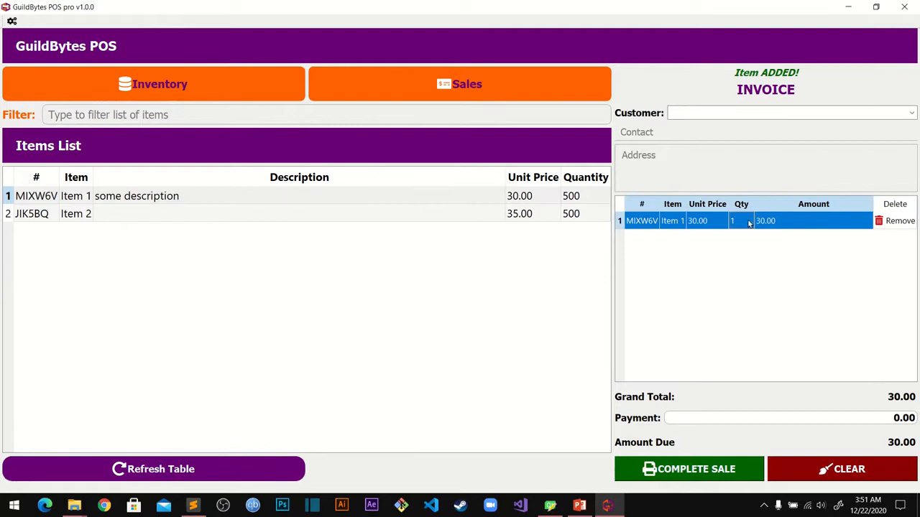
click(320, 198)
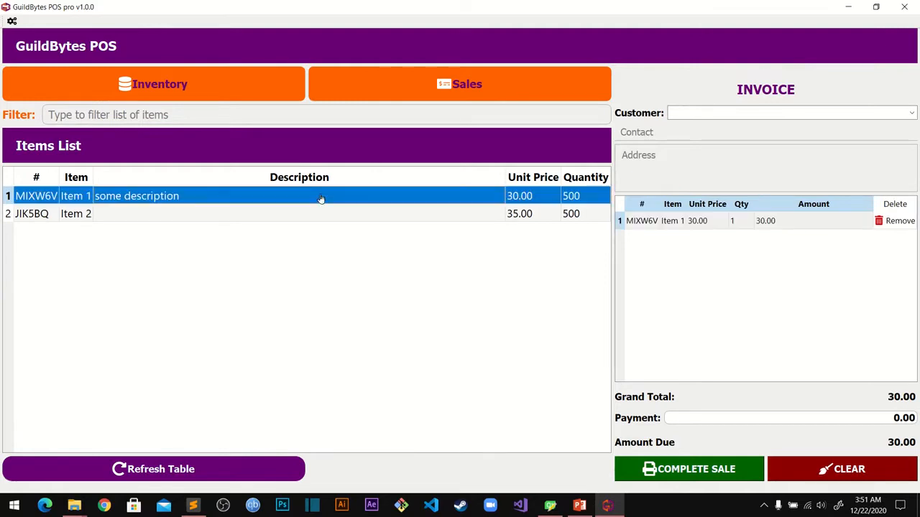
double_click(380, 200)
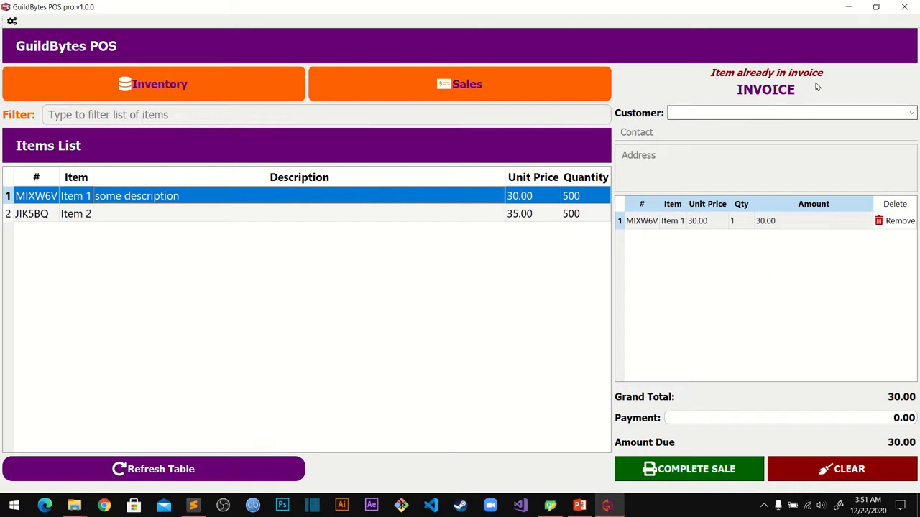
Set Item 1's invoice quantity to 10 and remove the item from the invoice.
double_click(733, 221)
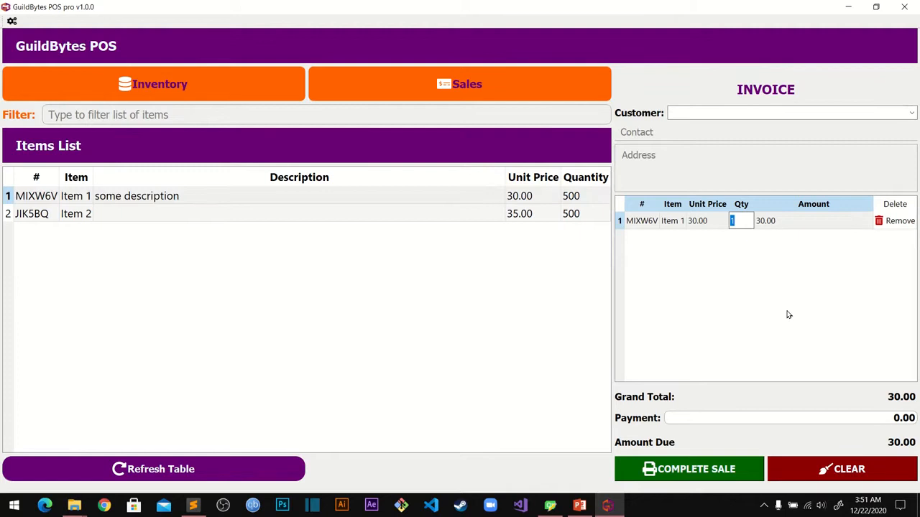
text(10)
key(Return)
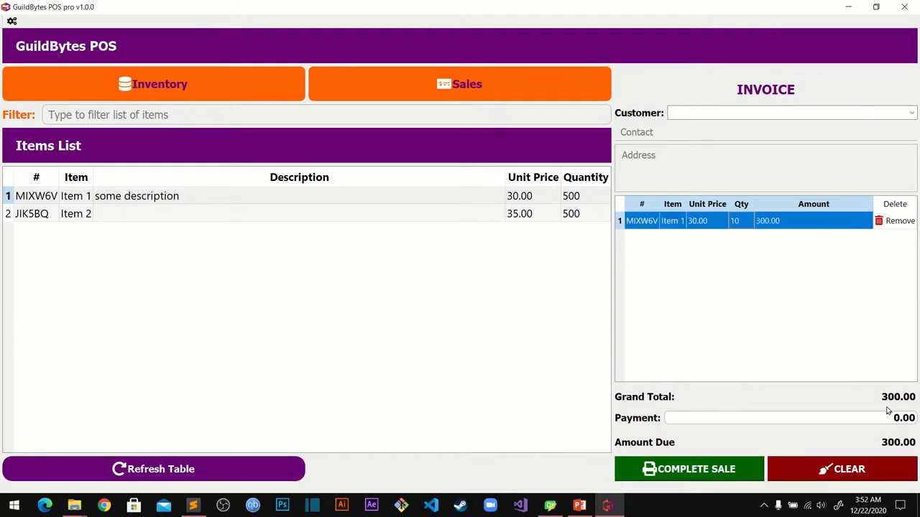
click(895, 221)
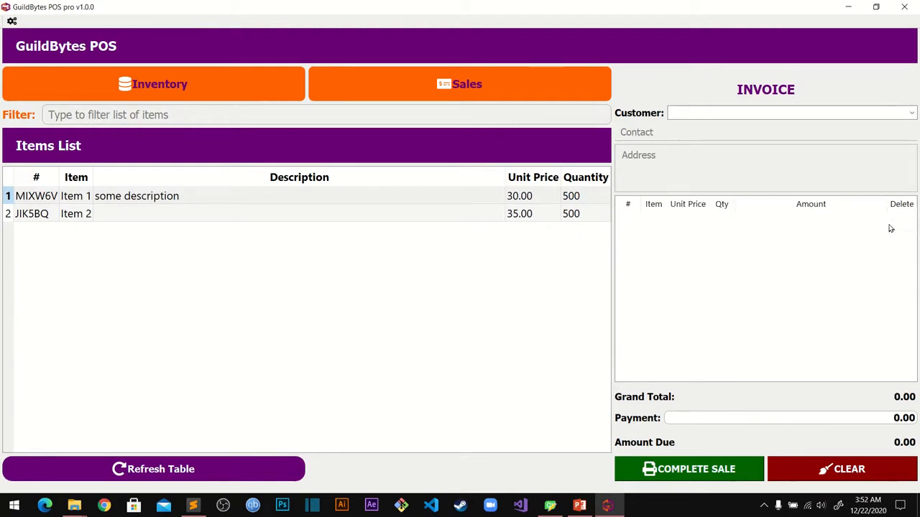
Add Item 1 with quantity 10 and Item 2 with quantity 20 to the invoice.
double_click(262, 203)
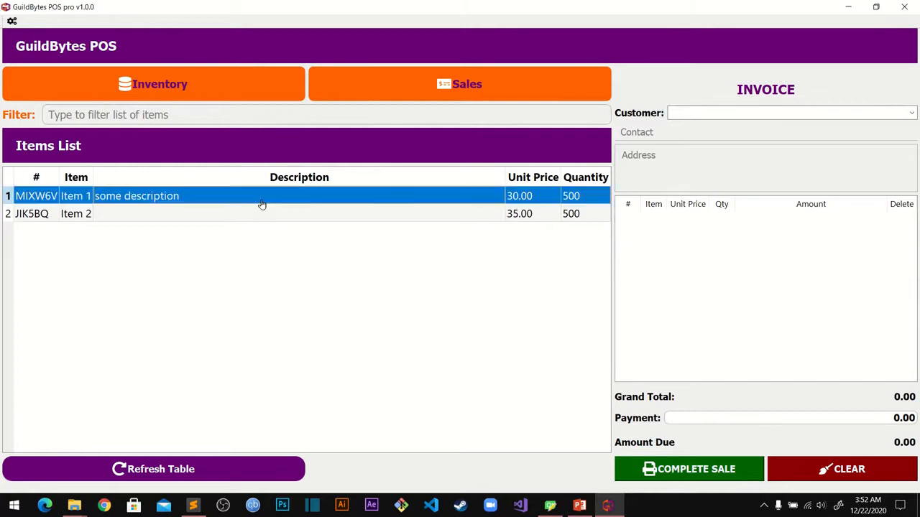
double_click(352, 220)
double_click(734, 221)
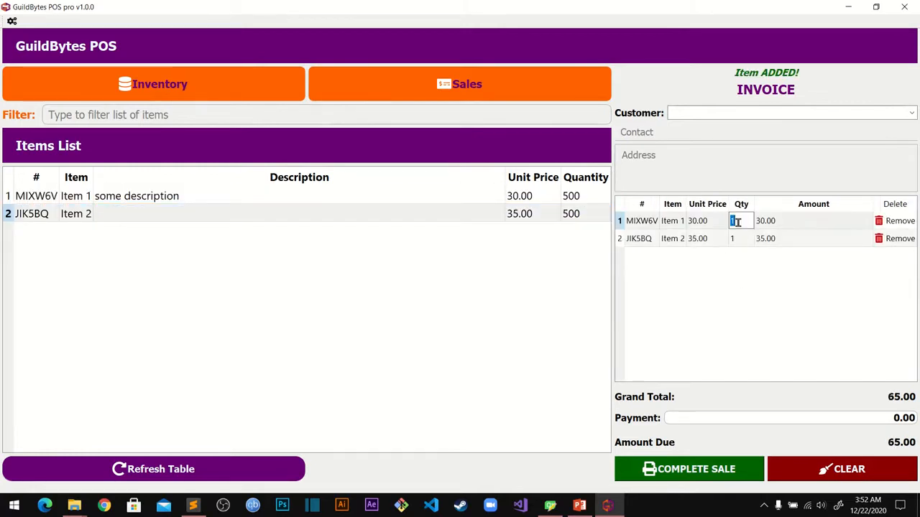
text(10)
double_click(743, 238)
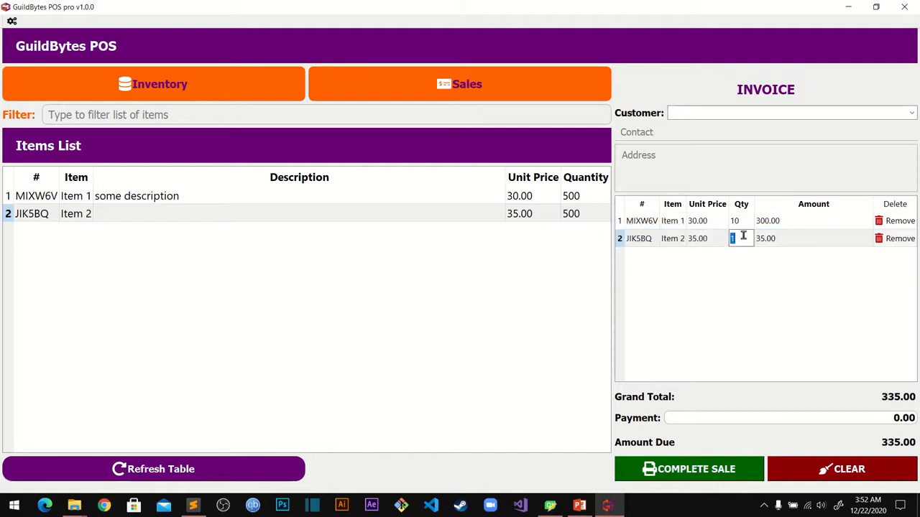
click(802, 300)
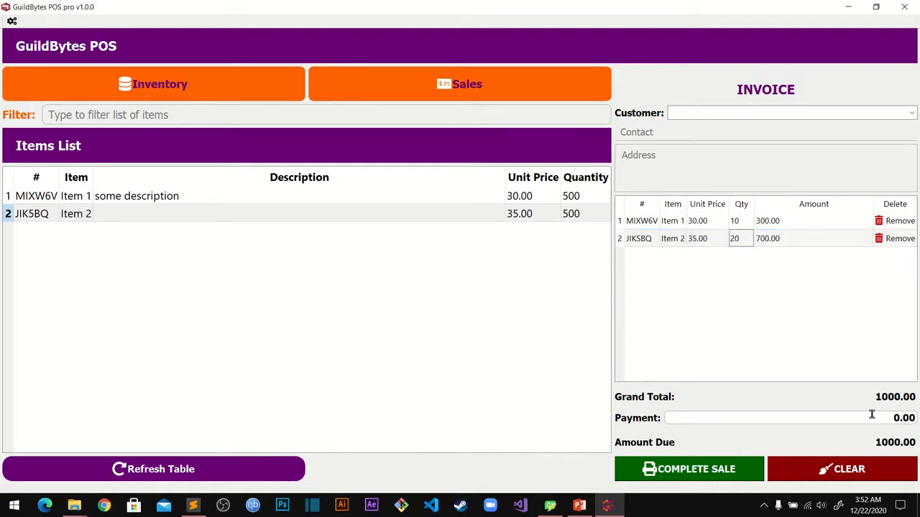
Enter a payment of 1000 and fill in the customer as "New customer" with a contact number and address.
drag(871, 415, 918, 416)
text(1000)
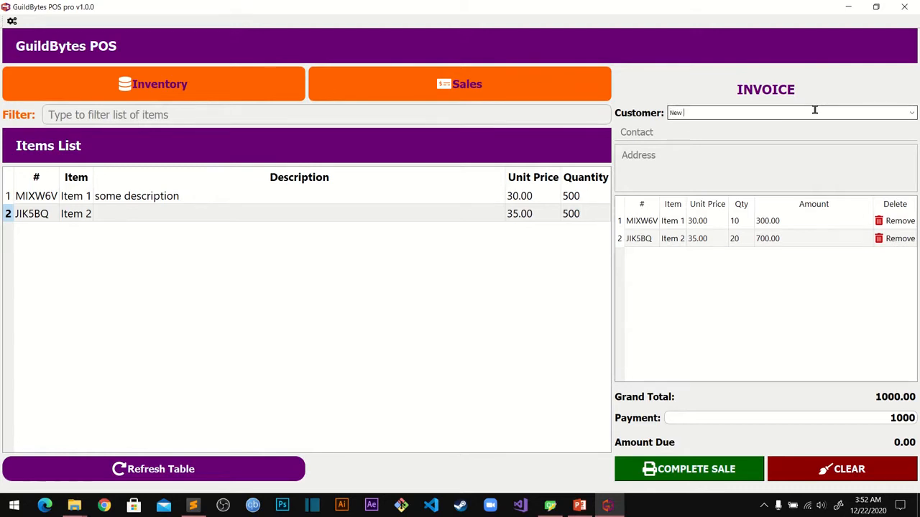
text(r)
click(794, 137)
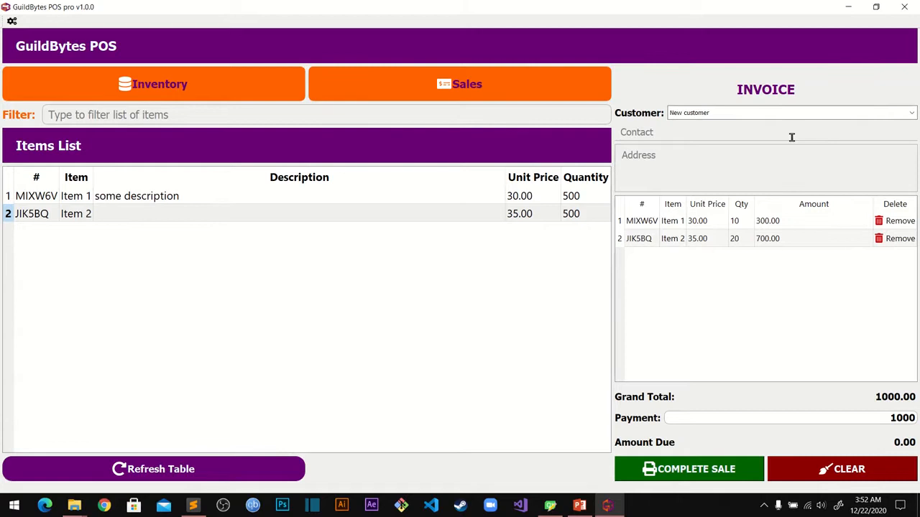
text(023456789)
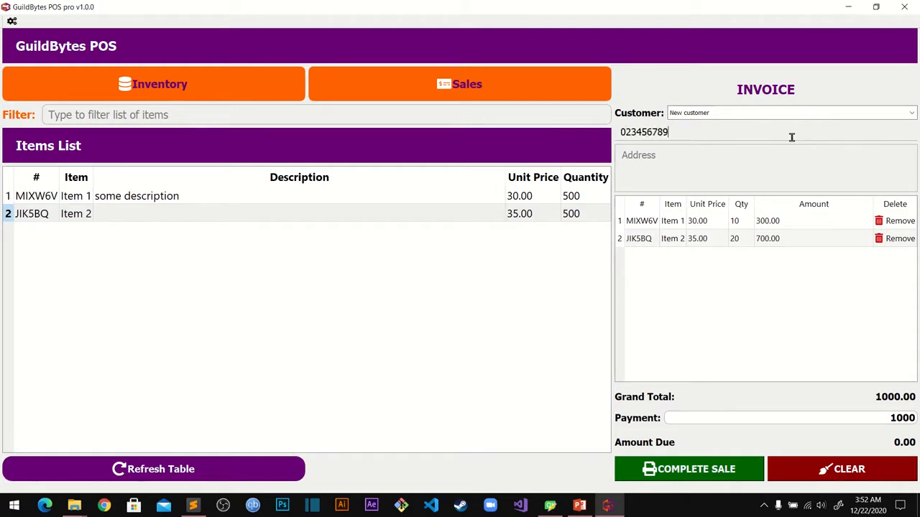
text(123 Main)
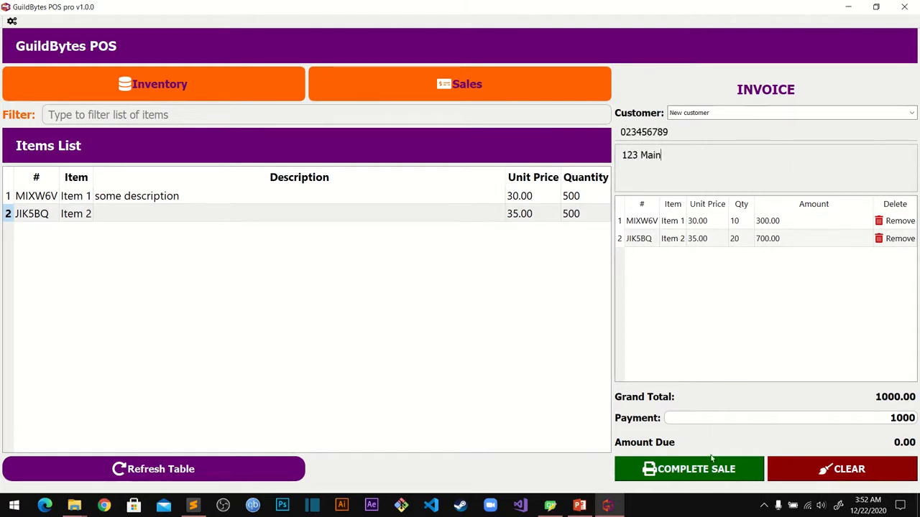
Preview the sale's printable invoice down to the Sales Manager signature block and close it without selling or printing.
click(689, 471)
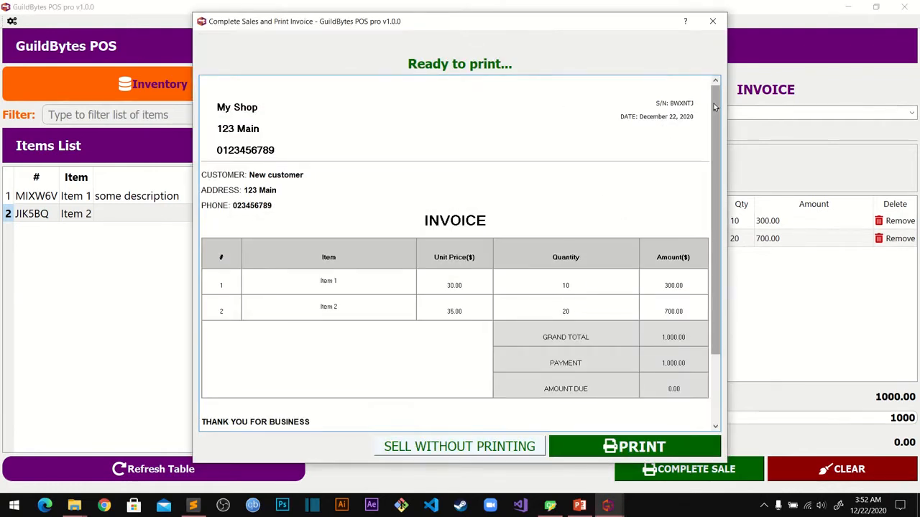
drag(716, 107, 705, 190)
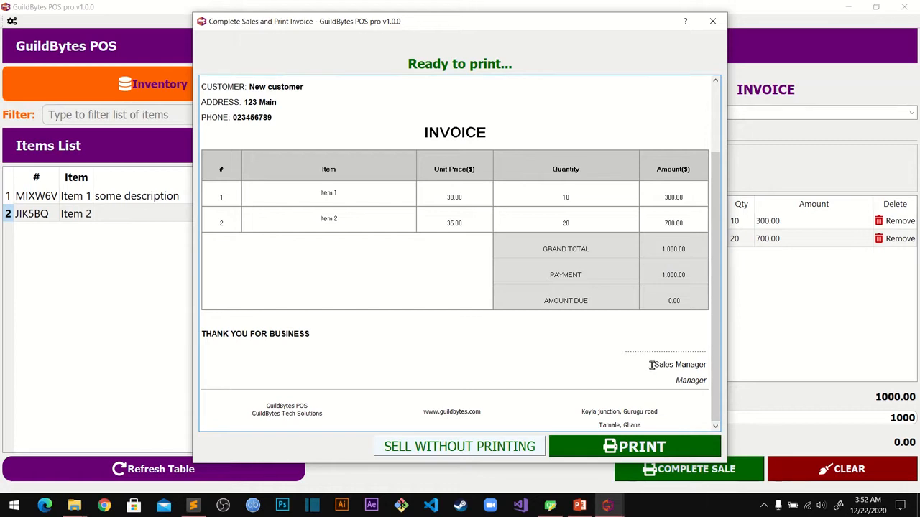
drag(653, 364, 706, 365)
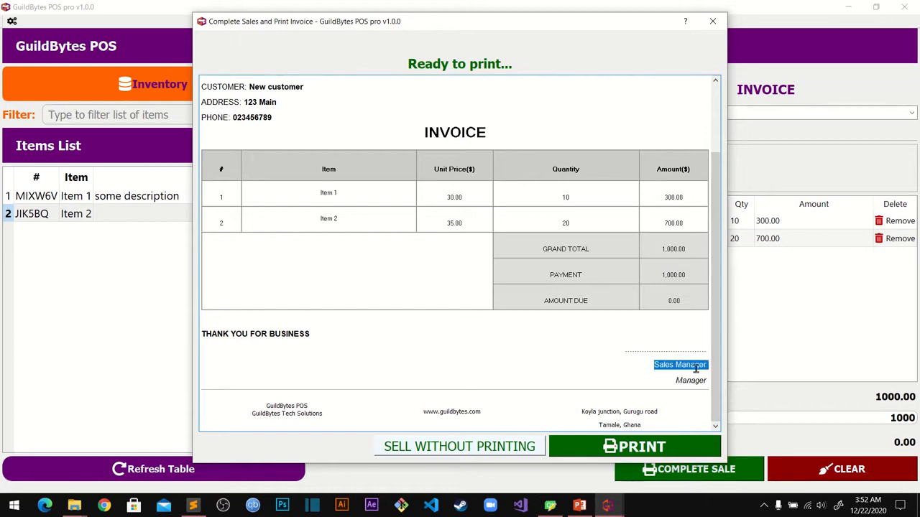
click(671, 366)
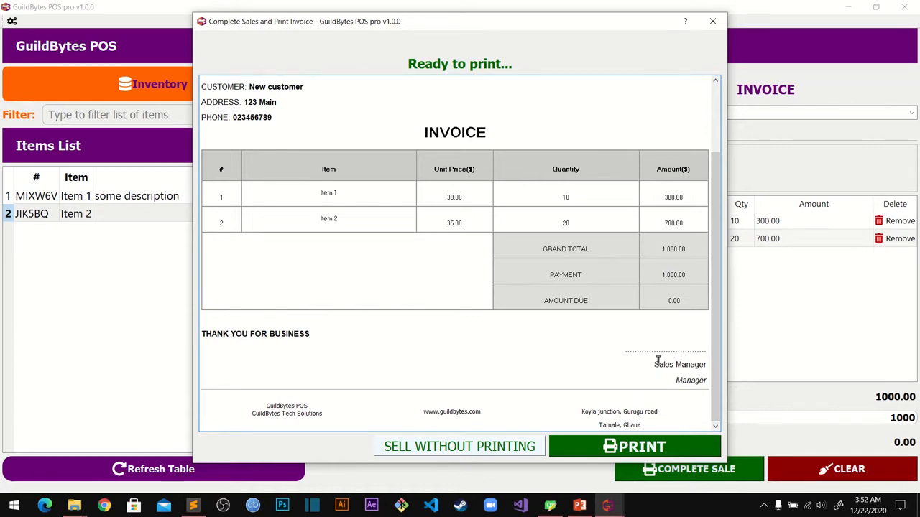
drag(649, 364, 707, 366)
click(708, 366)
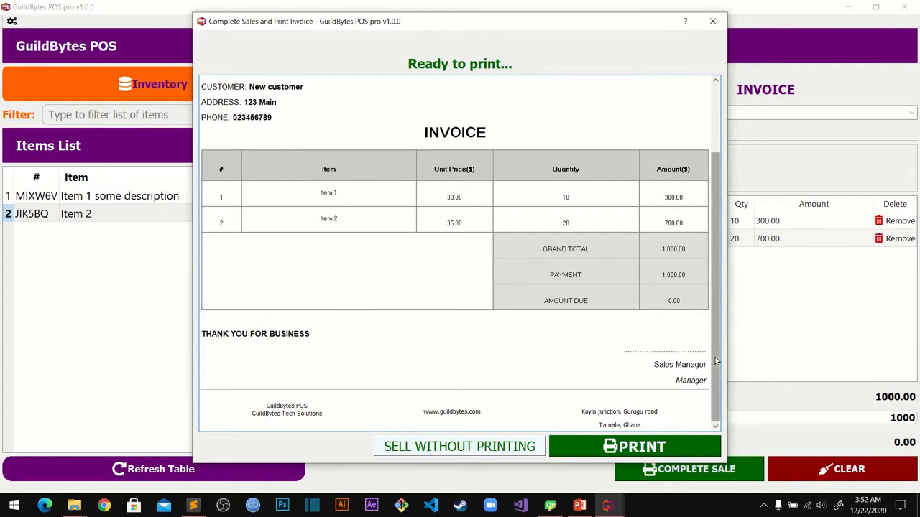
click(712, 21)
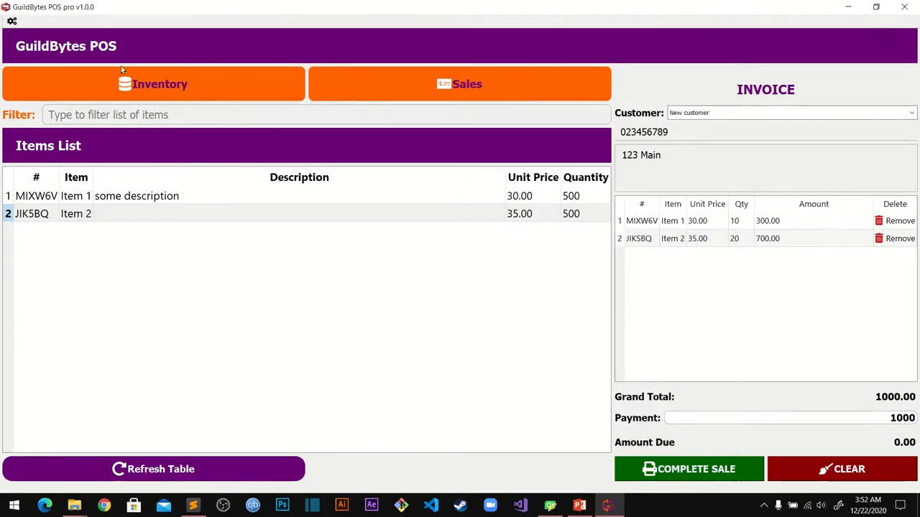
Enter the salesperson's full name in the general settings' sales preferences, save it and close the settings.
click(12, 21)
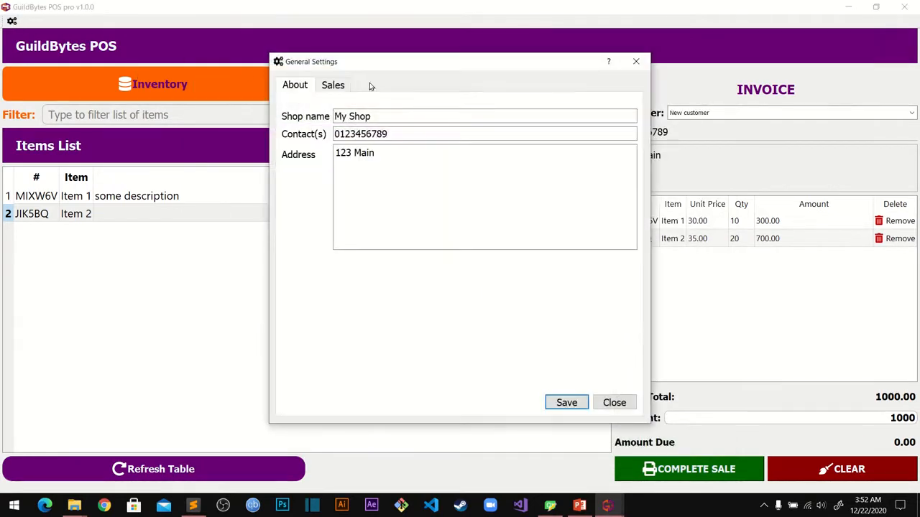
click(333, 86)
drag(409, 135, 309, 127)
text(Joh)
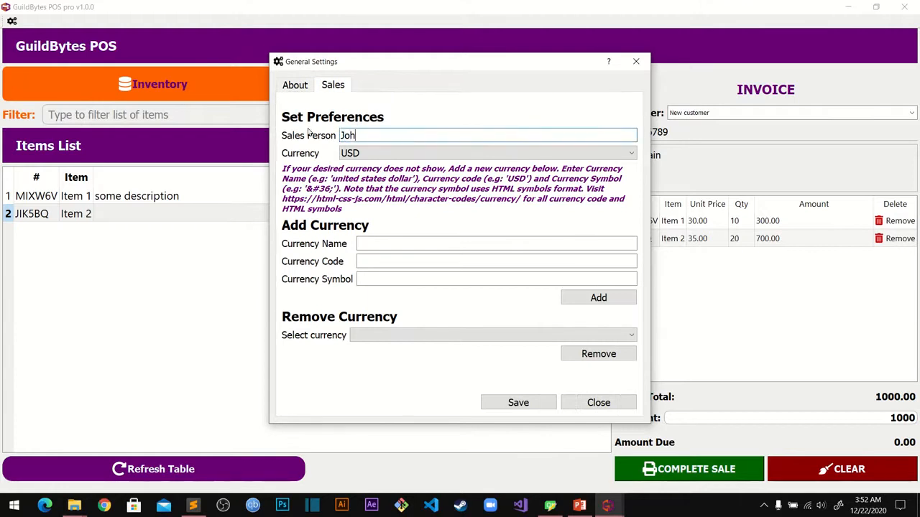
text(n Doe)
click(527, 404)
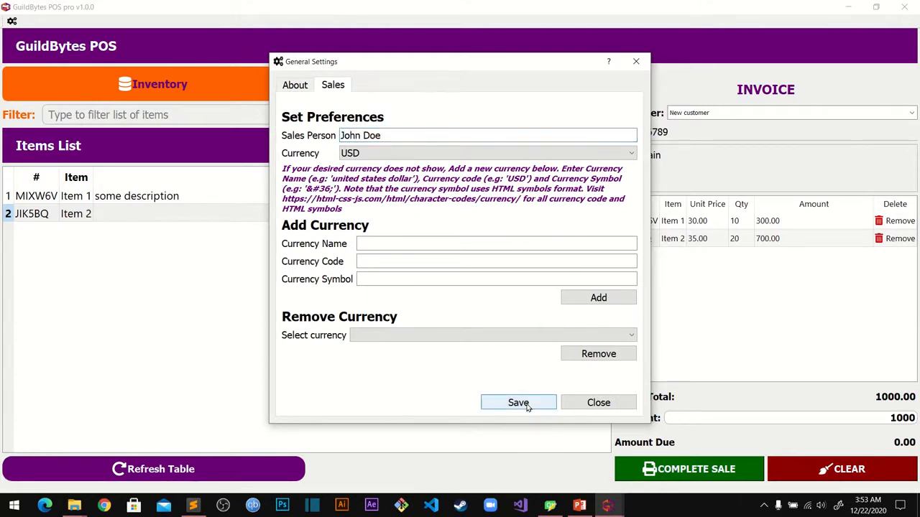
click(635, 63)
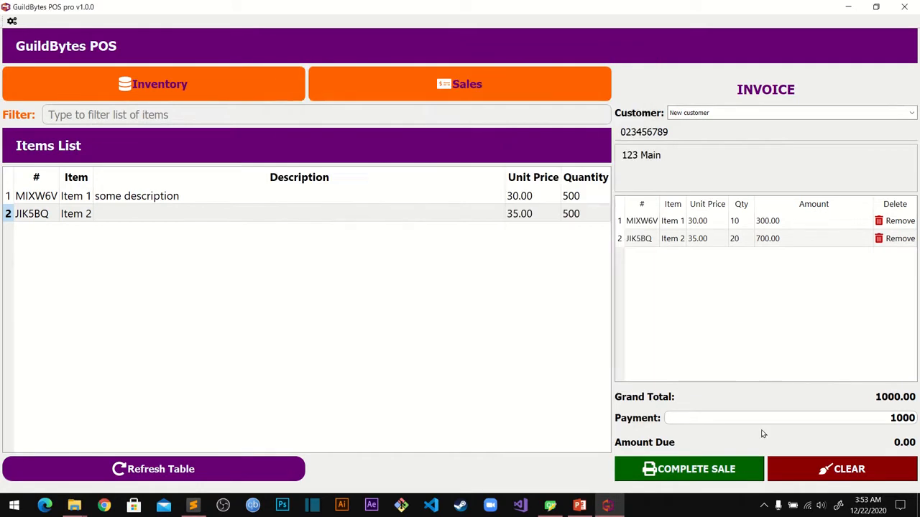
Start completing the sale and review the printable invoice from the shop header down to the salesperson's signature.
click(696, 469)
scroll(714, 134, down, 2)
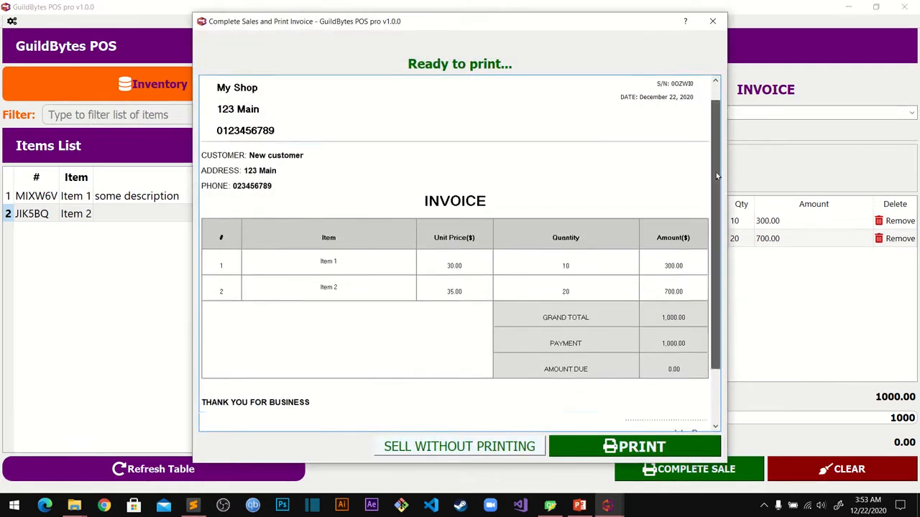
drag(669, 363, 715, 367)
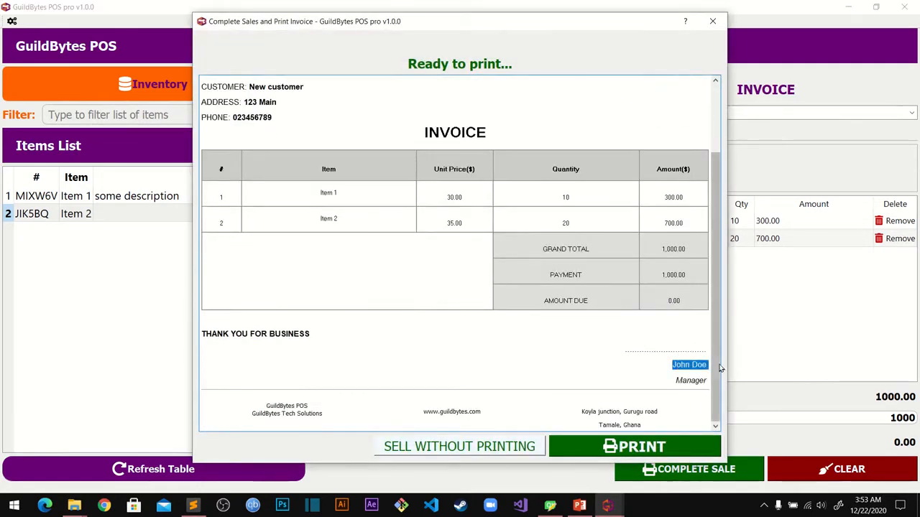
click(642, 359)
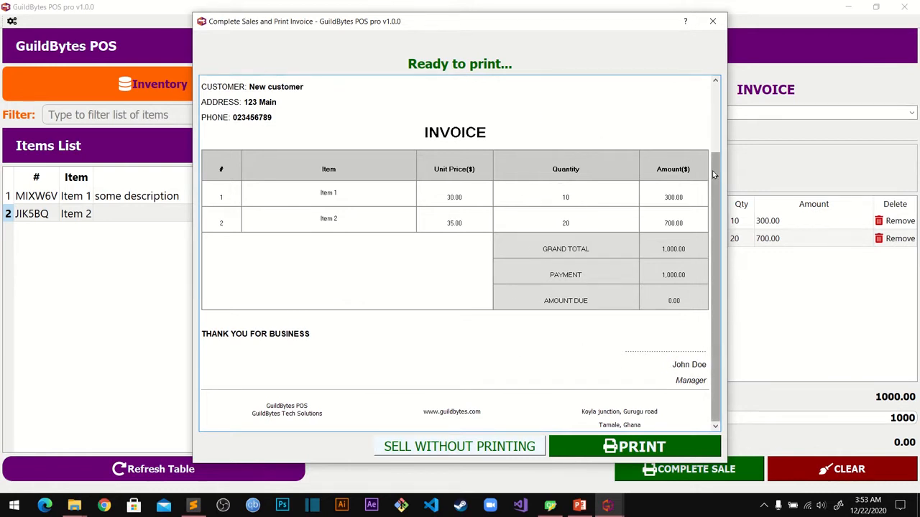
scroll(707, 108, up, 2)
scroll(706, 108, up, 1)
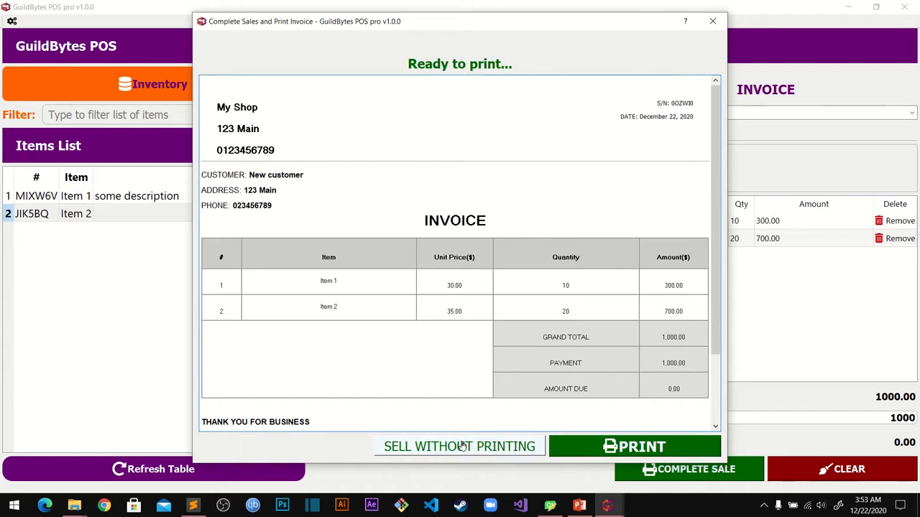
Print the sale's invoice with Microsoft Print to PDF, saving it in the Pictures folder as "test print".
click(584, 447)
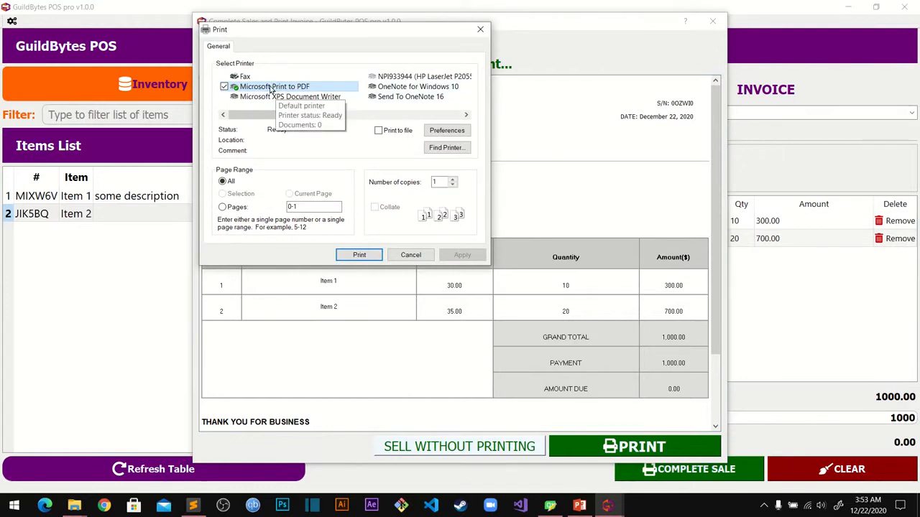
click(361, 255)
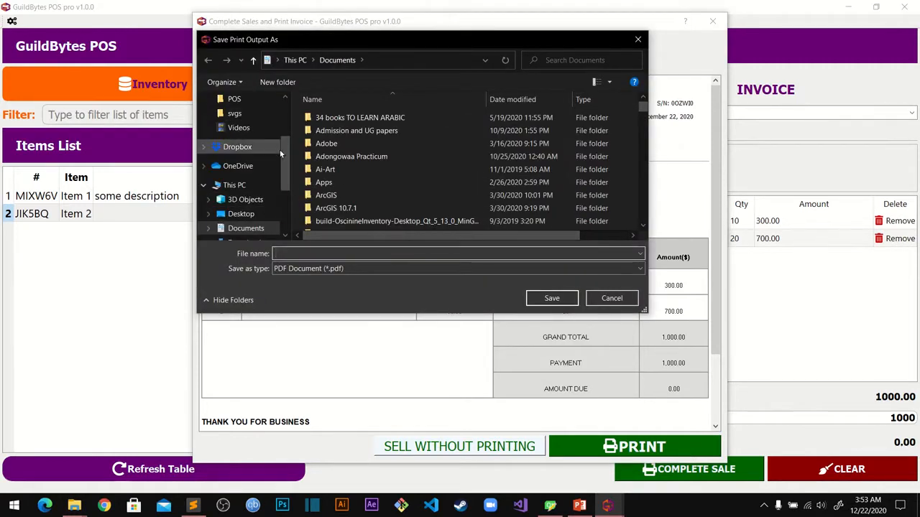
drag(285, 155, 280, 182)
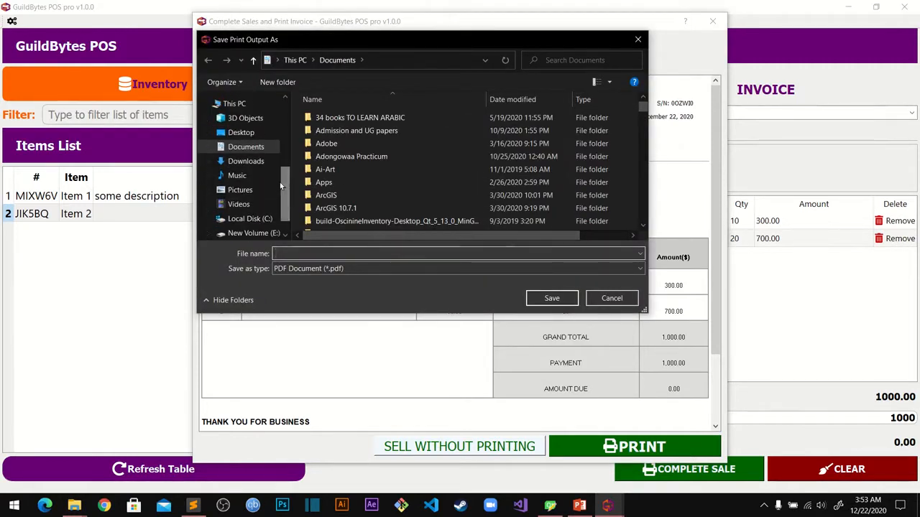
click(242, 189)
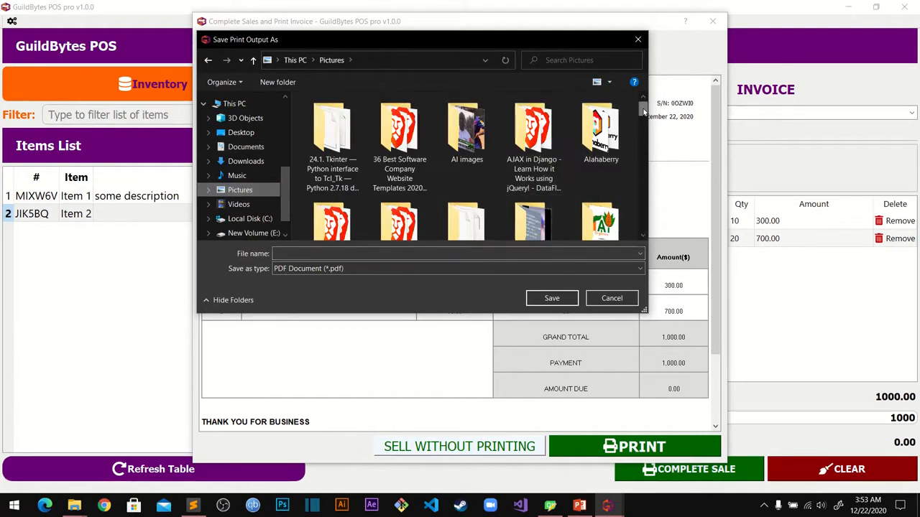
drag(643, 111, 643, 224)
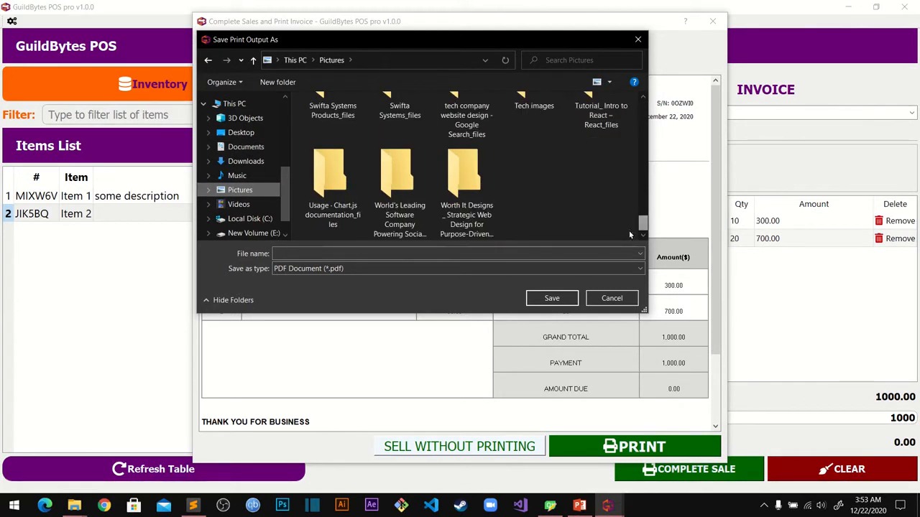
click(501, 253)
text(test)
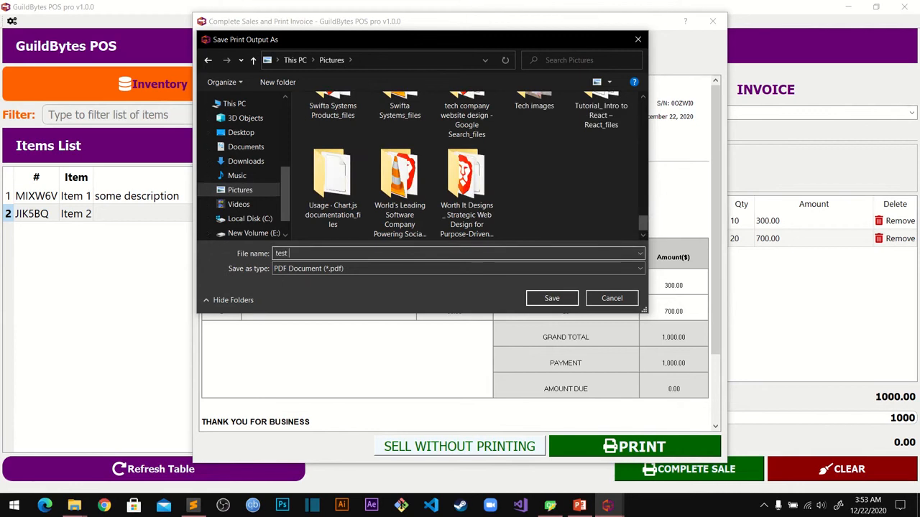
text( print)
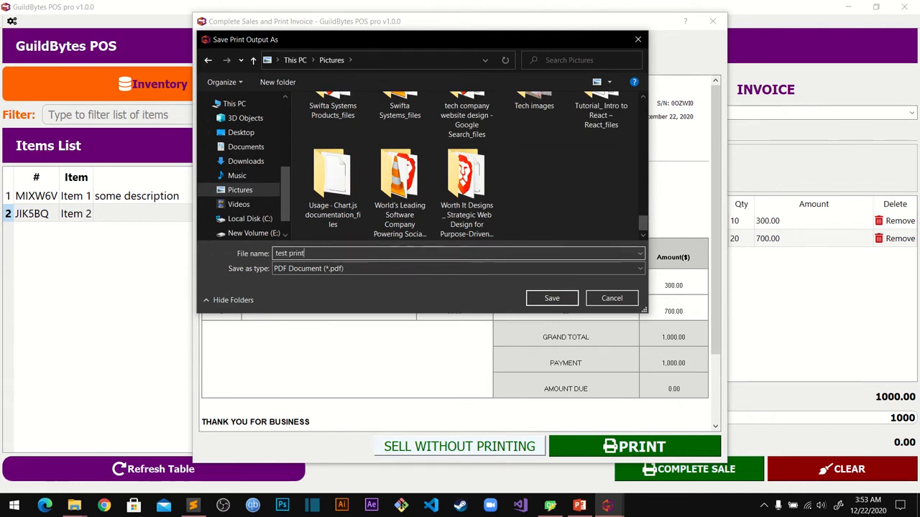
click(552, 299)
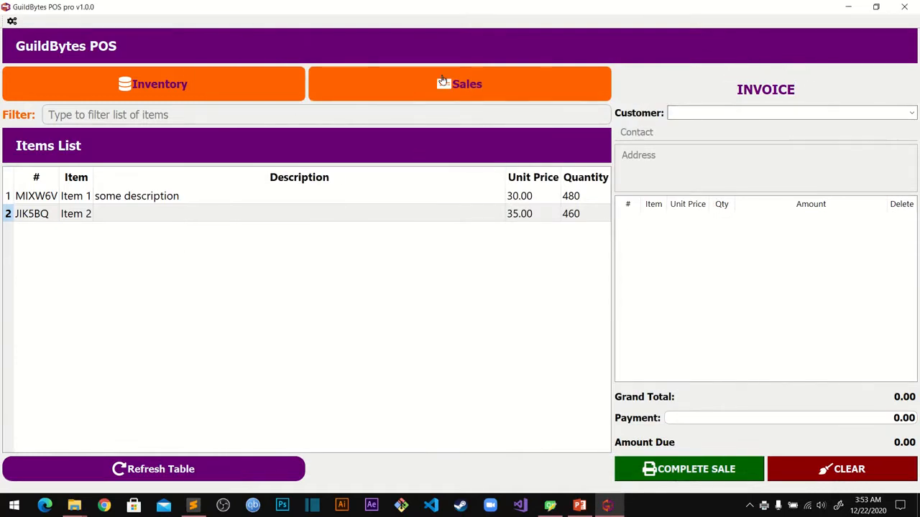
View the recorded December 22, 2020 invoice from the sales records, close it and try to make a payment on it.
click(474, 87)
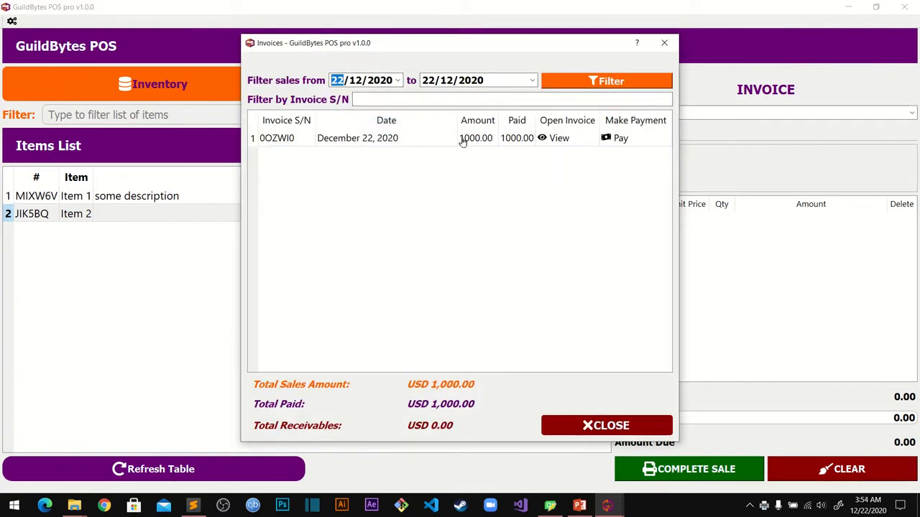
click(494, 138)
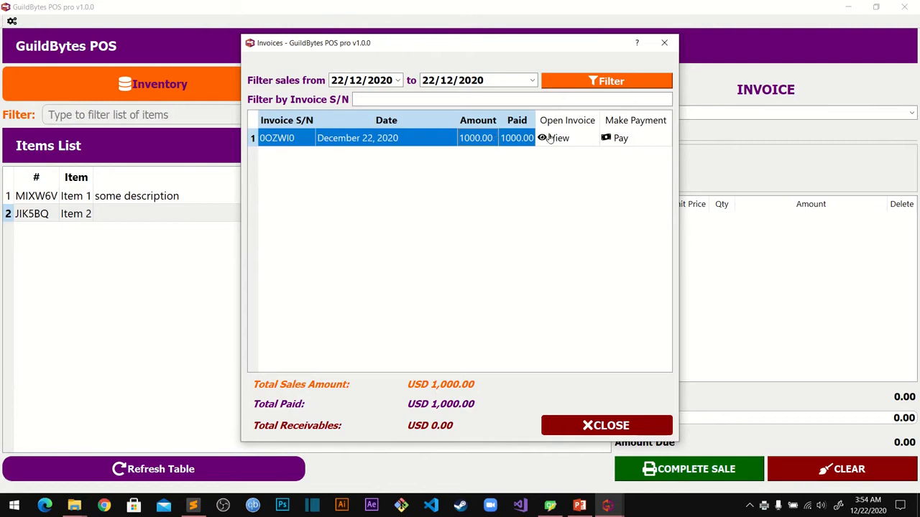
click(556, 138)
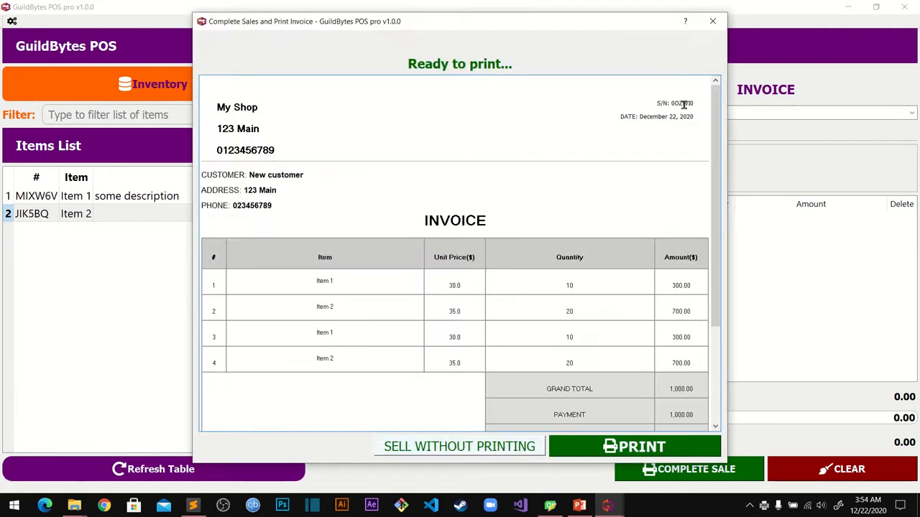
drag(715, 104, 704, 194)
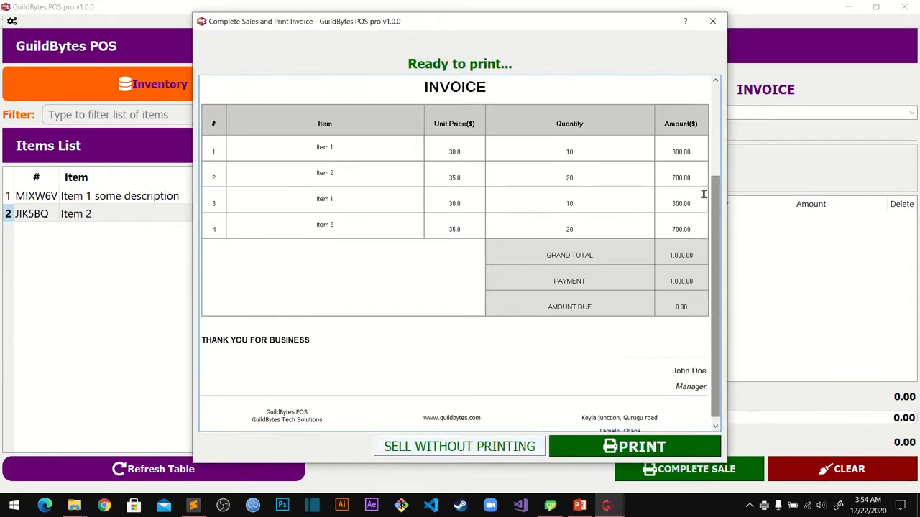
click(712, 21)
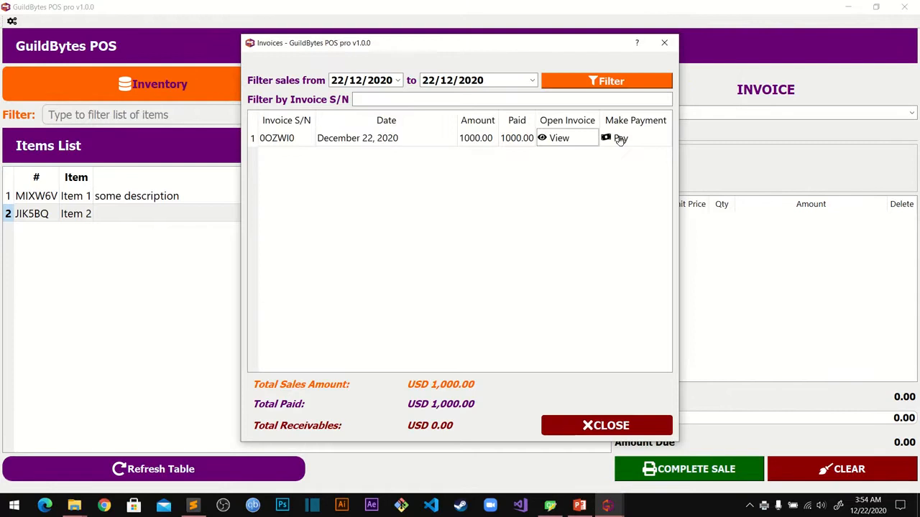
click(620, 138)
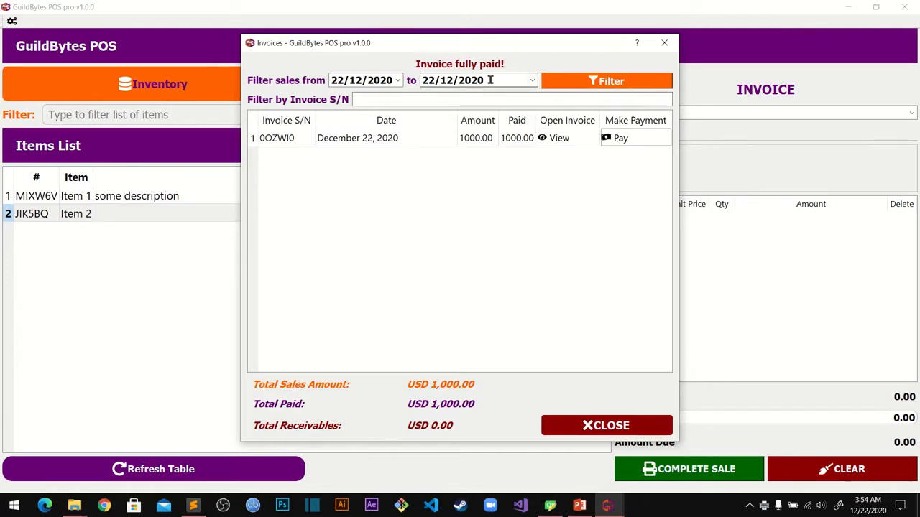
Filter the sales records from 21/12/2020 to 21/12/2020.
click(397, 81)
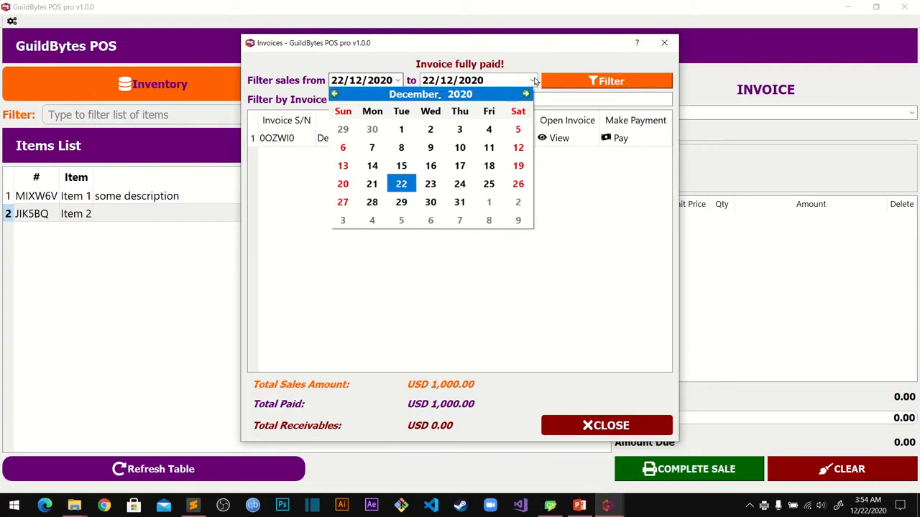
click(534, 81)
click(398, 80)
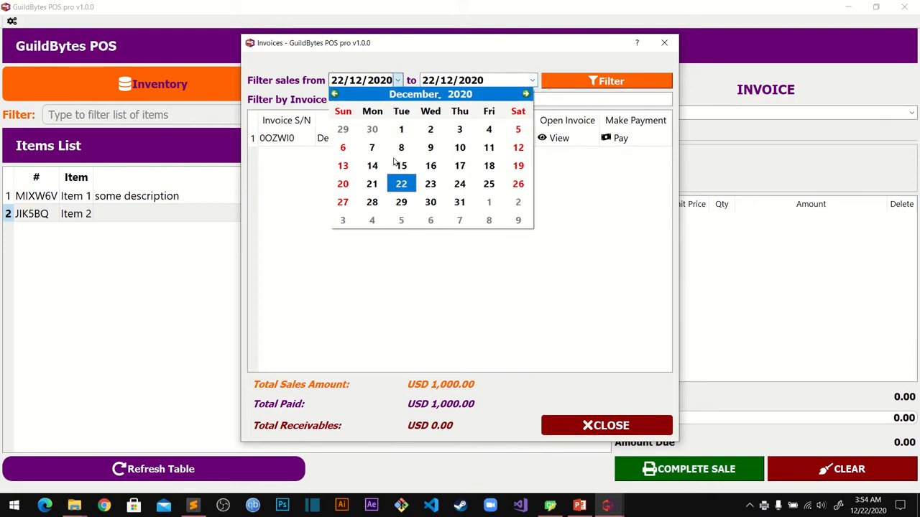
click(373, 187)
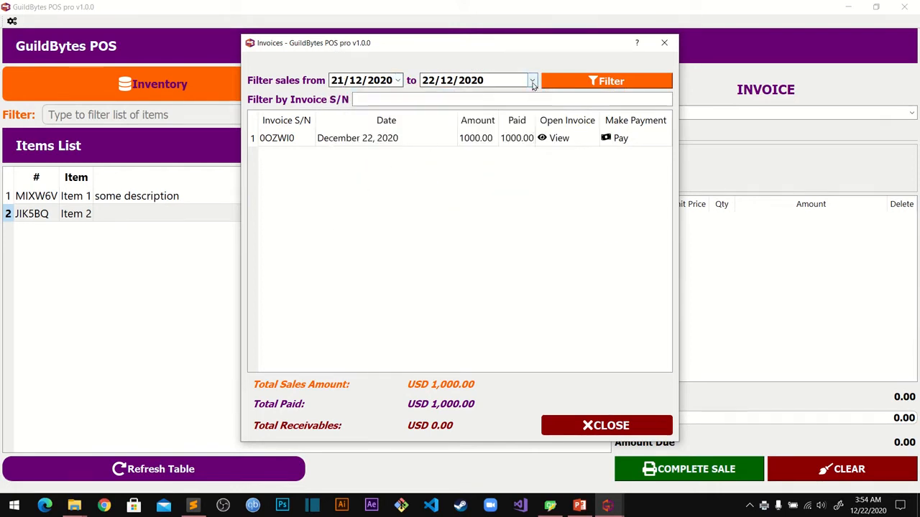
click(532, 81)
click(464, 184)
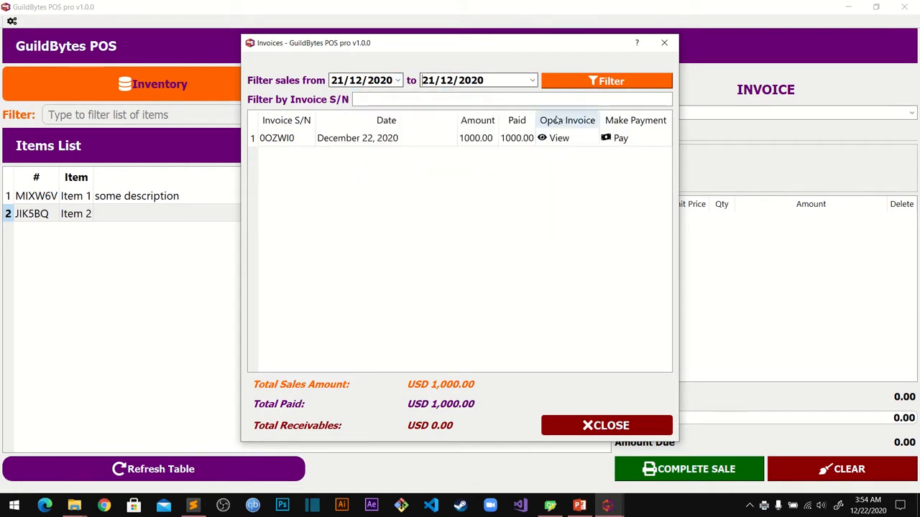
click(609, 81)
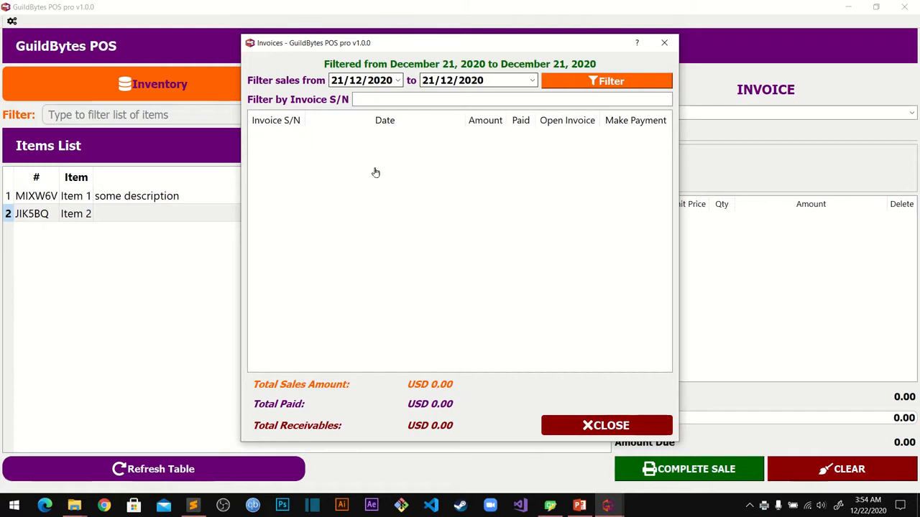
Extend the sales filter's end date to 22/12/2020, apply it and close the invoices list.
click(398, 80)
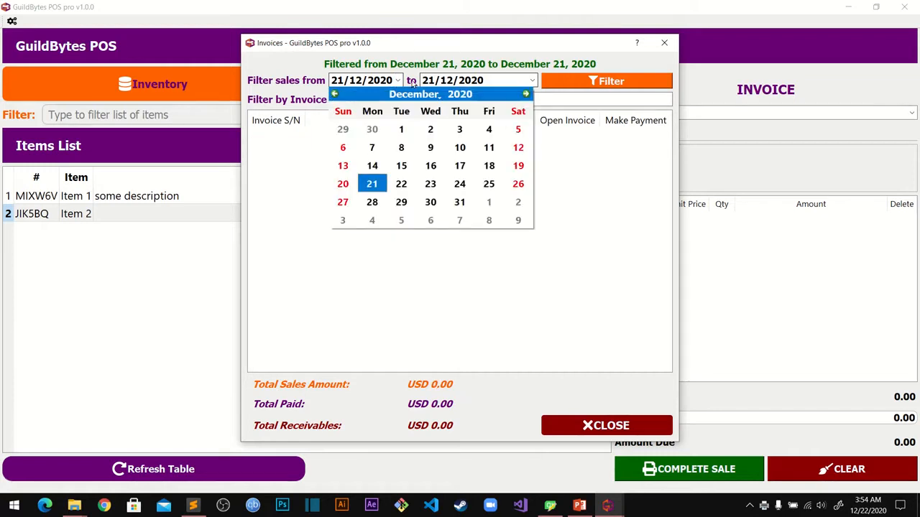
click(533, 81)
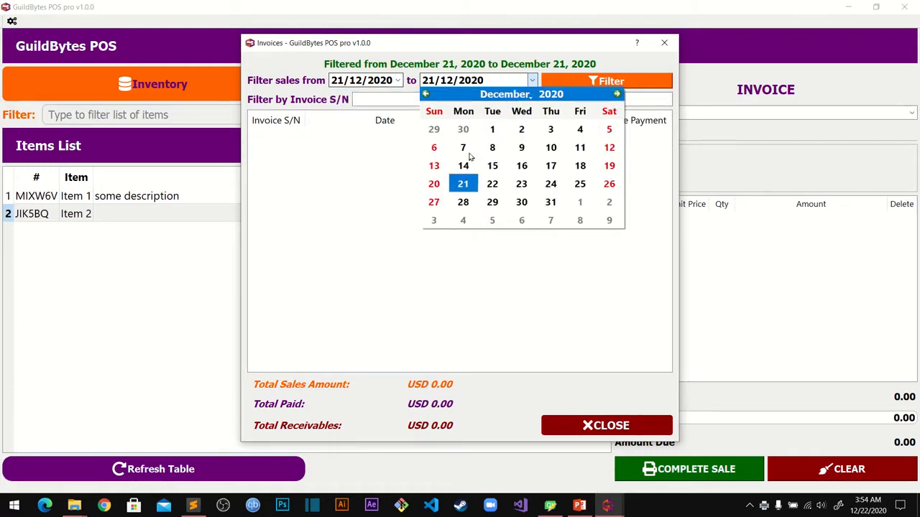
click(492, 184)
click(616, 82)
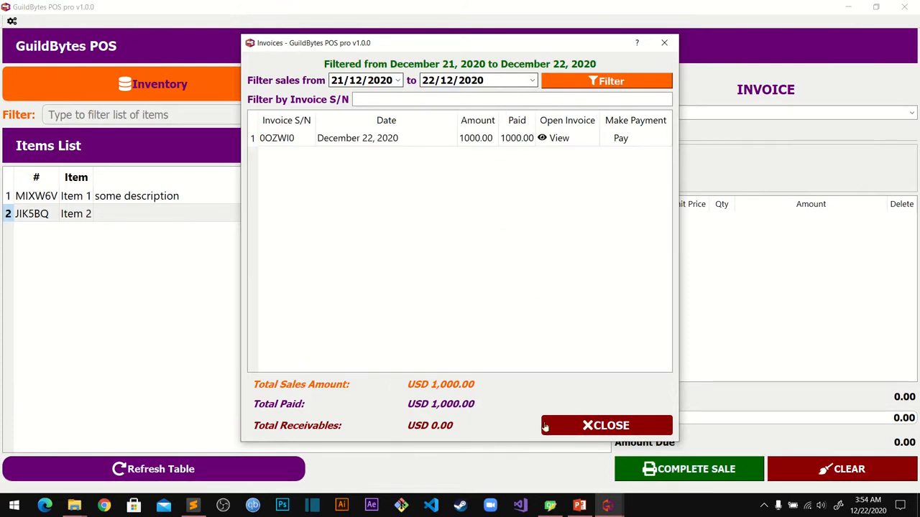
click(615, 426)
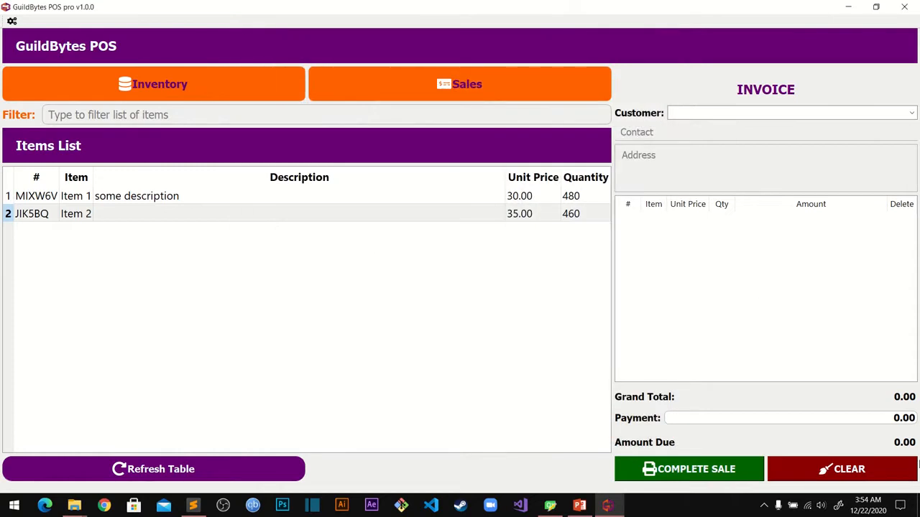
Check the shop details in the general settings and exit the POS application.
click(11, 21)
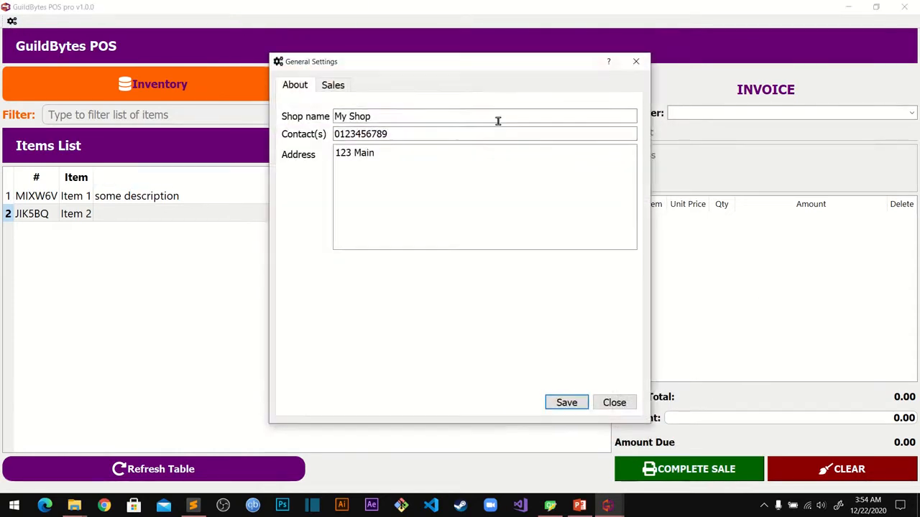
click(636, 61)
click(907, 7)
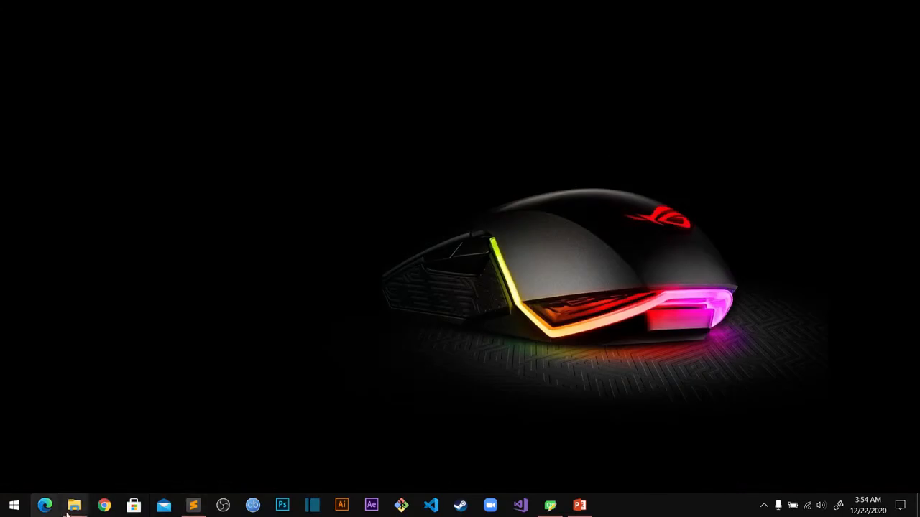
Switch to the File Explorer window showing the dist folder with the application and its database file.
mouse_move(76, 509)
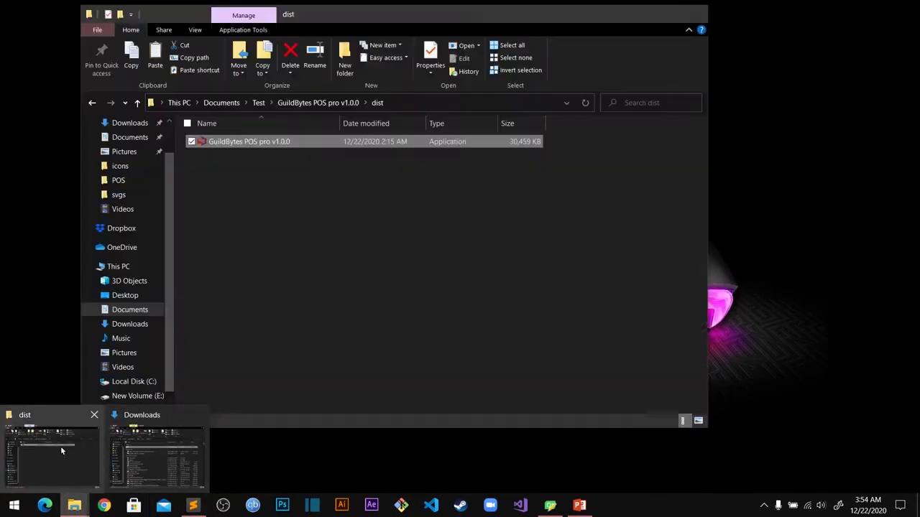
click(60, 446)
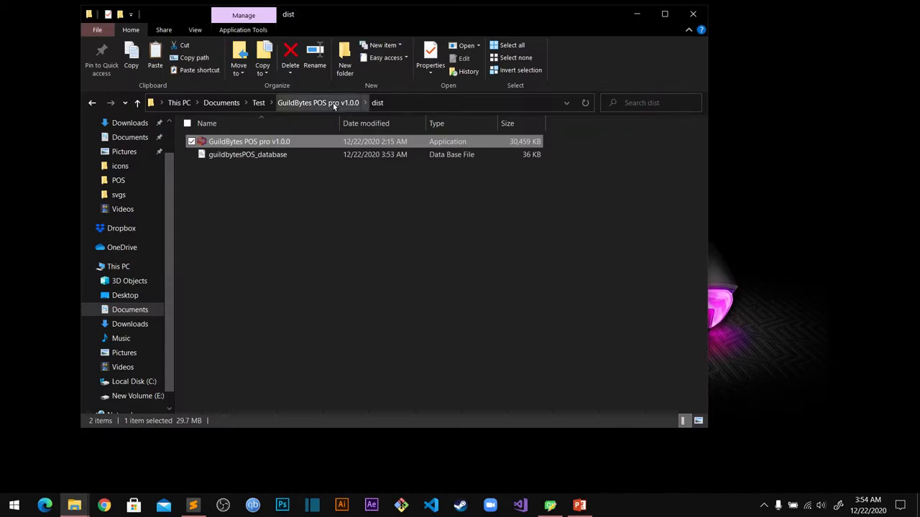
Point out the guildbytesPOS_database file in the dist folder and return to the parent GuildBytes POS pro v1.0.0 folder.
click(248, 155)
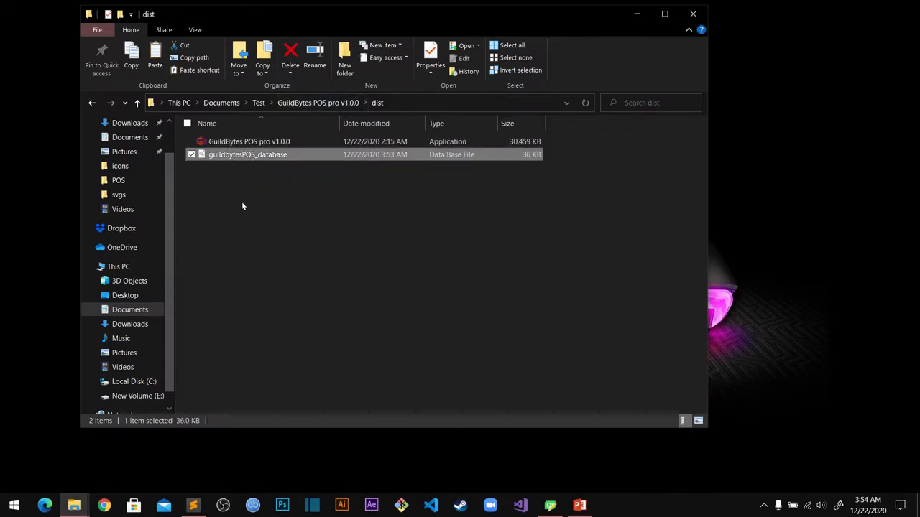
click(260, 178)
right_click(260, 178)
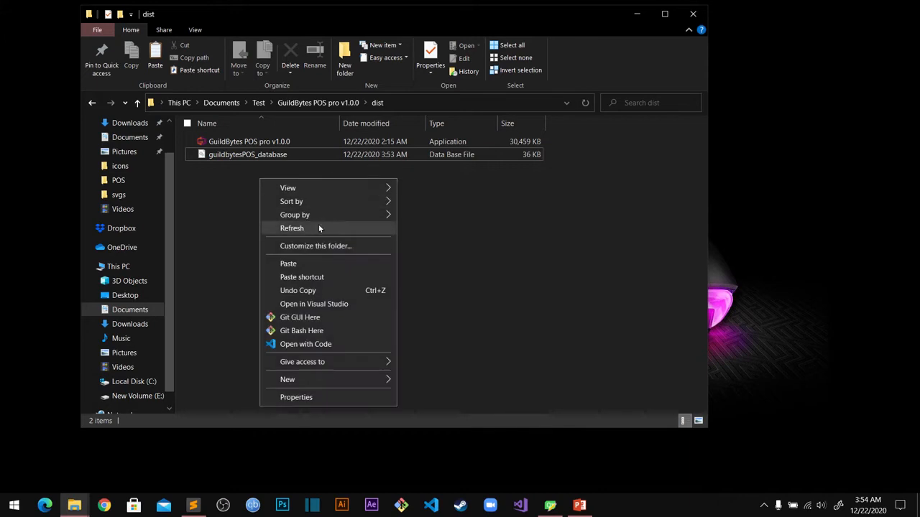
click(273, 158)
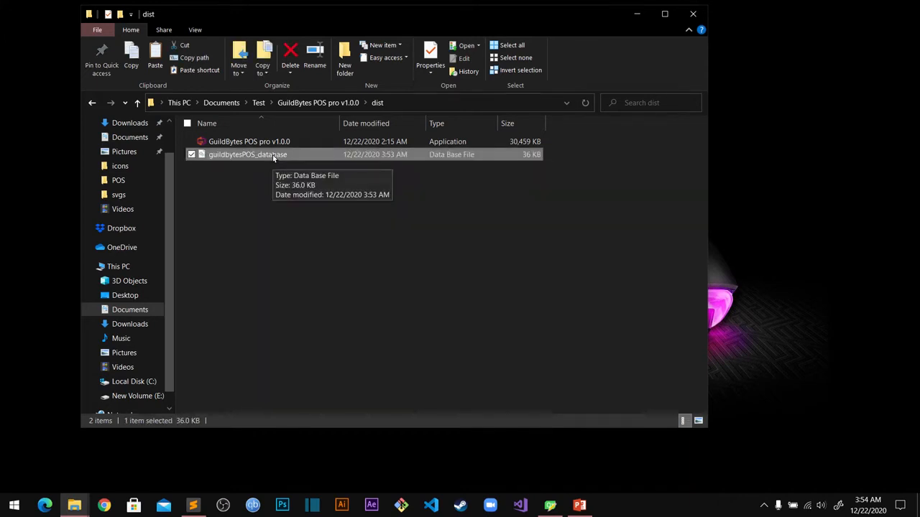
click(320, 103)
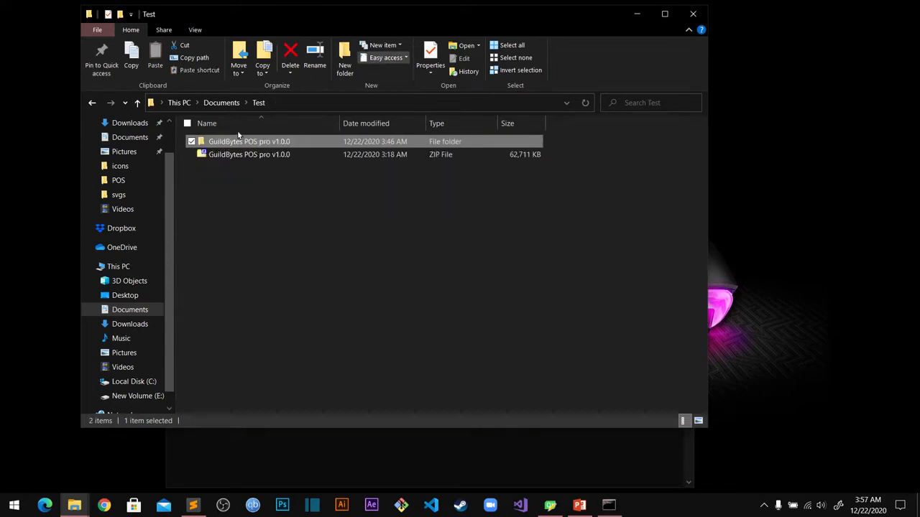
Open the GuildBytes POS pro v1.0.0 folder inside Test, refresh it and select the requirements.txt file.
double_click(233, 143)
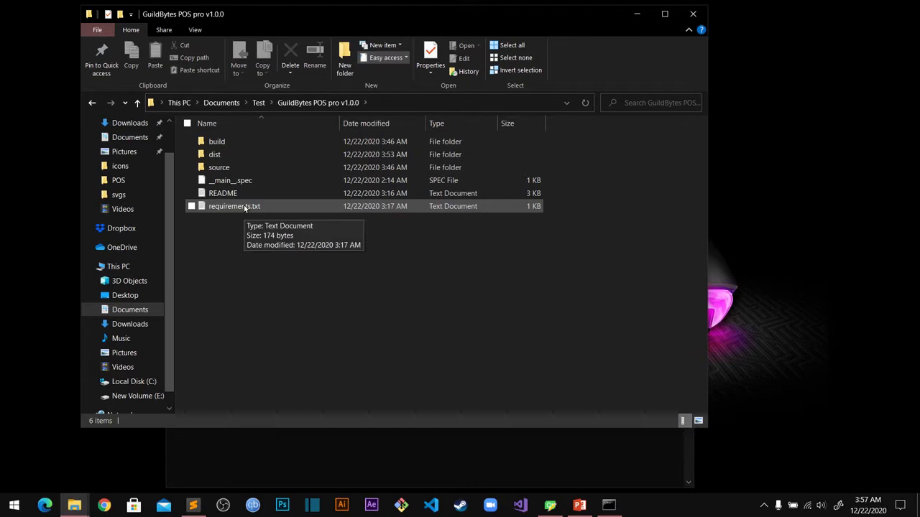
click(245, 207)
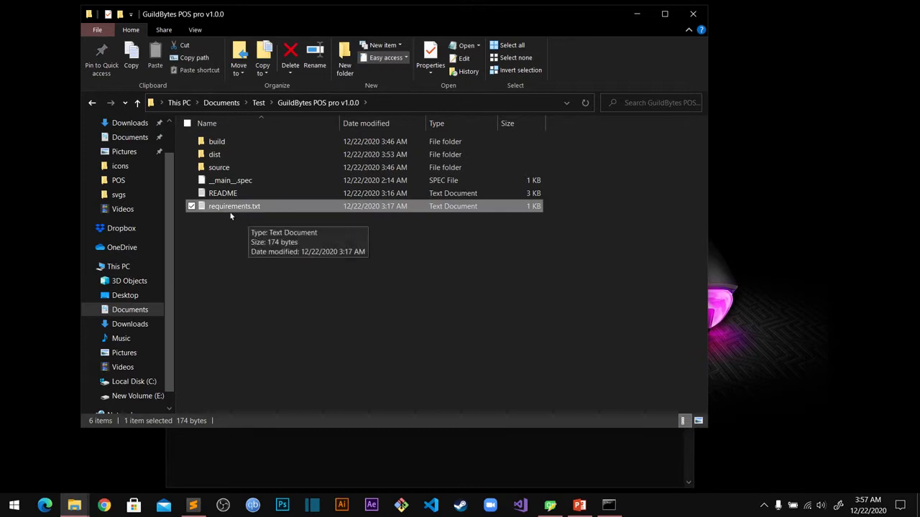
right_click(248, 244)
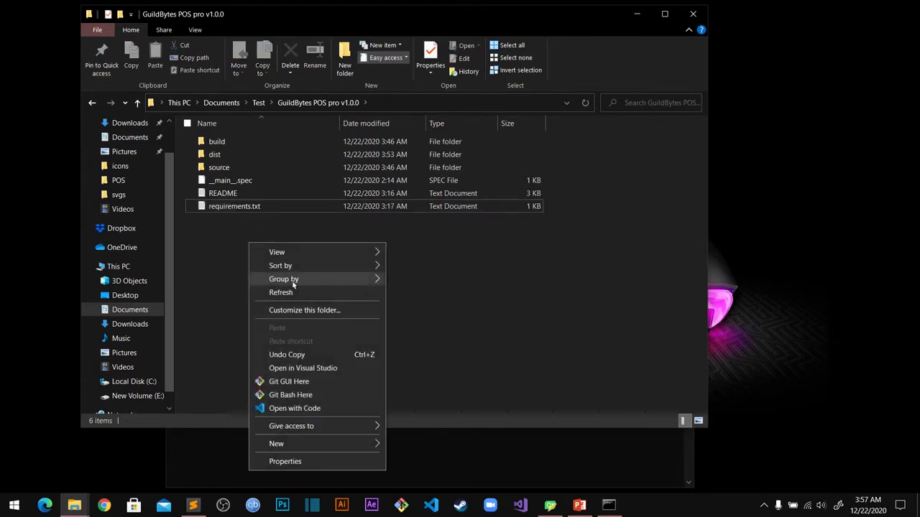
click(282, 293)
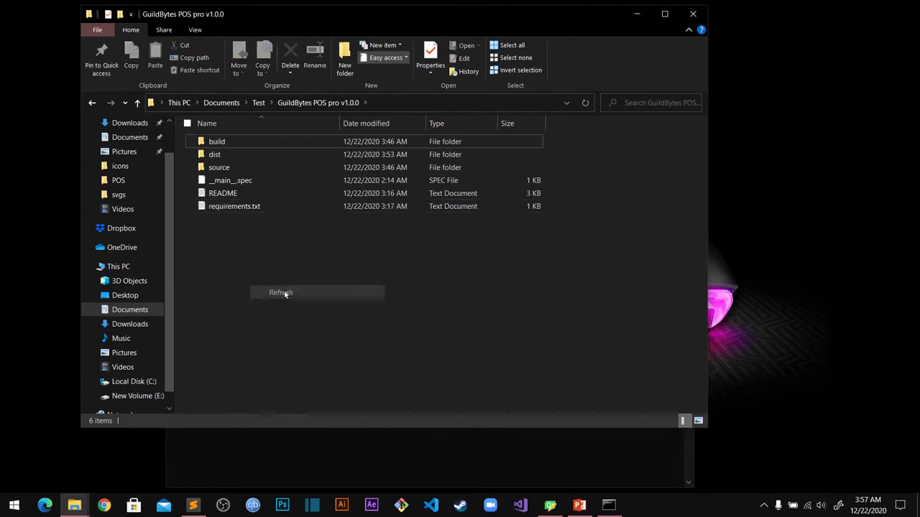
click(233, 207)
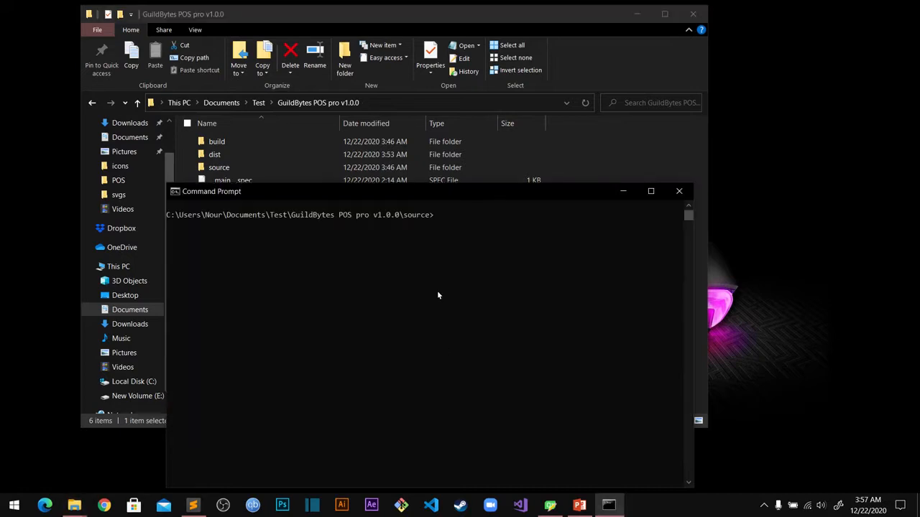
In Command Prompt, go three folders up with cd ../../.. and change into the OscinineProjects folder.
text(cd ../../..)
key(Return)
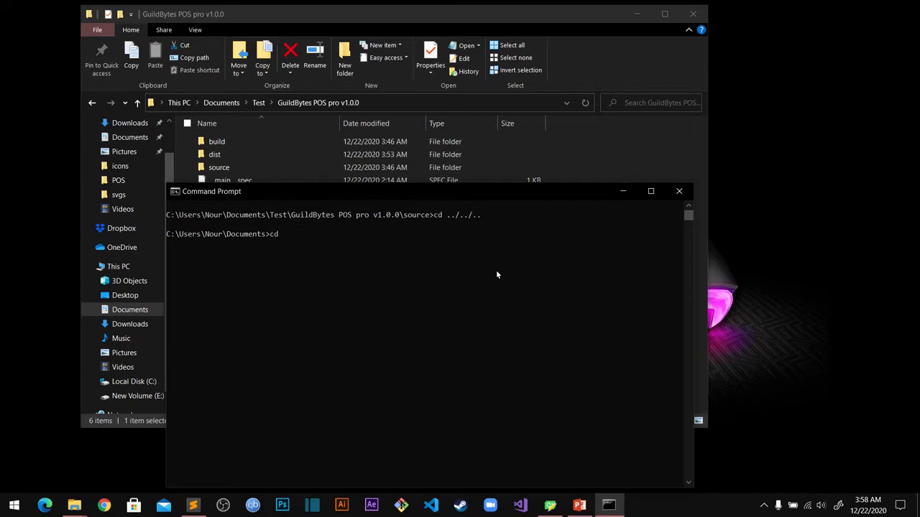
text(cd O)
key(Tab)
key(Tab)
key(Tab)
key(Return)
Activate the virtual environment with pyqt_env\Scripts\activate.bat and clear the console.
text(py)
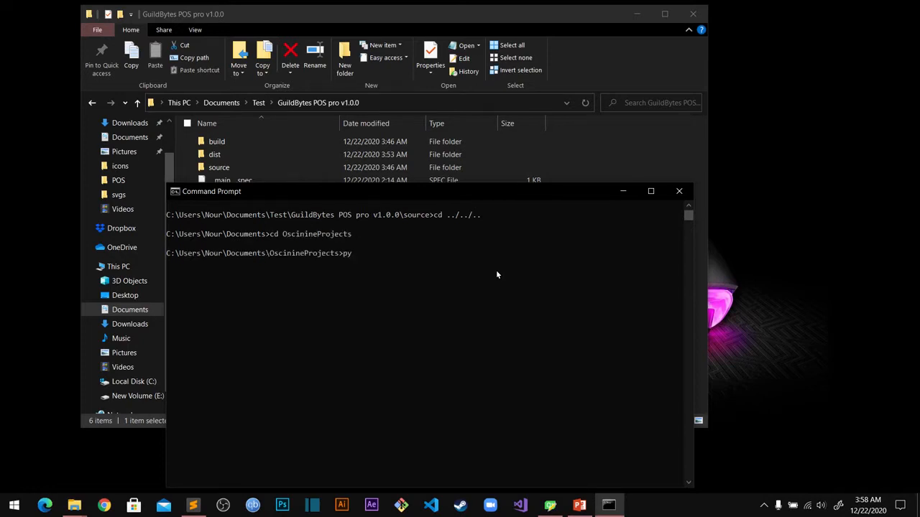
key(Tab)
text(\S)
key(Tab)
text(\a)
key(Tab)
key(Tab)
key(Return)
text(cls)
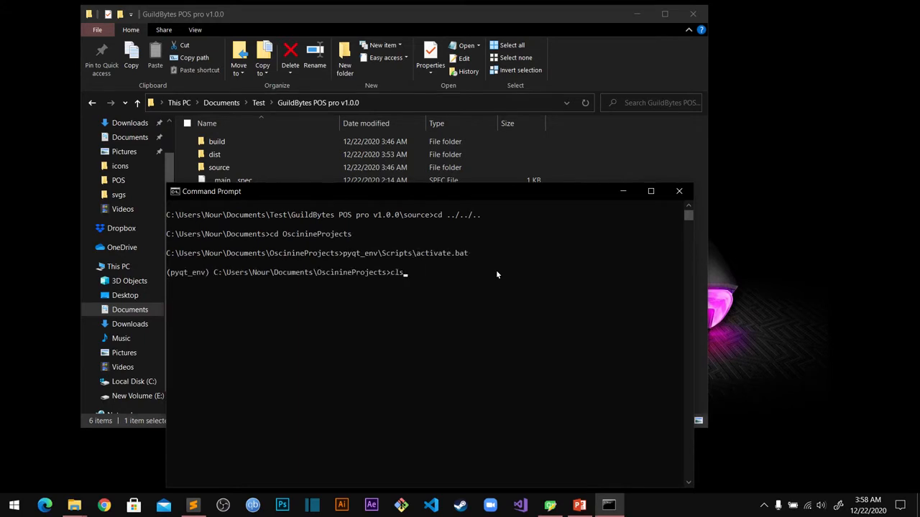
key(Return)
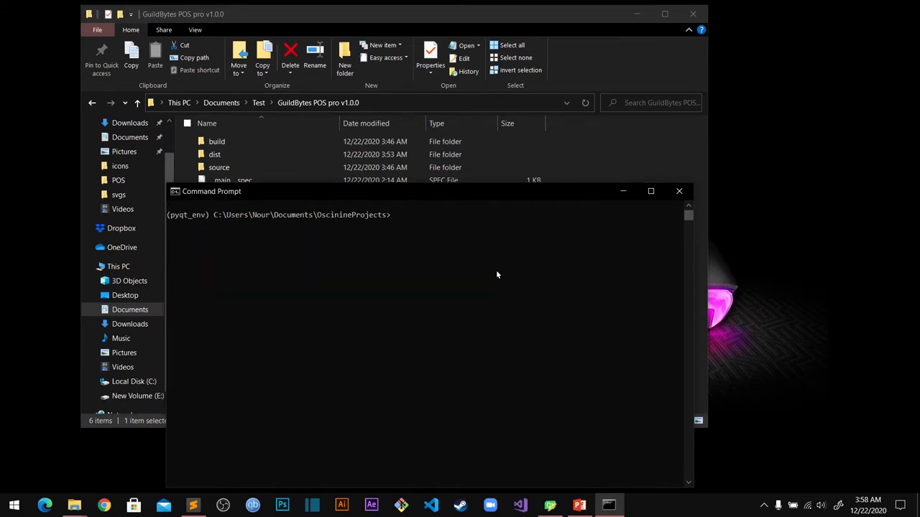
Copy the GuildBytes POS pro v1.0.0 folder's path, change to that directory in Command Prompt and clear the console.
click(386, 101)
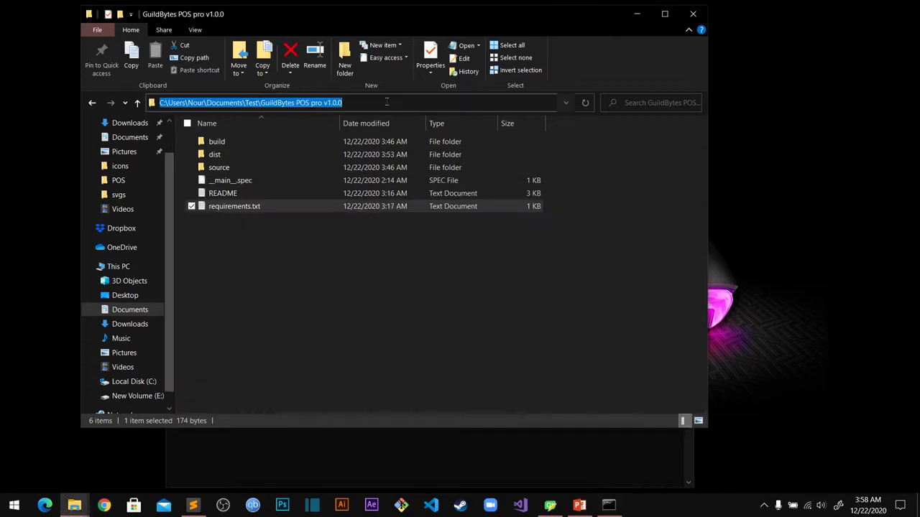
click(503, 468)
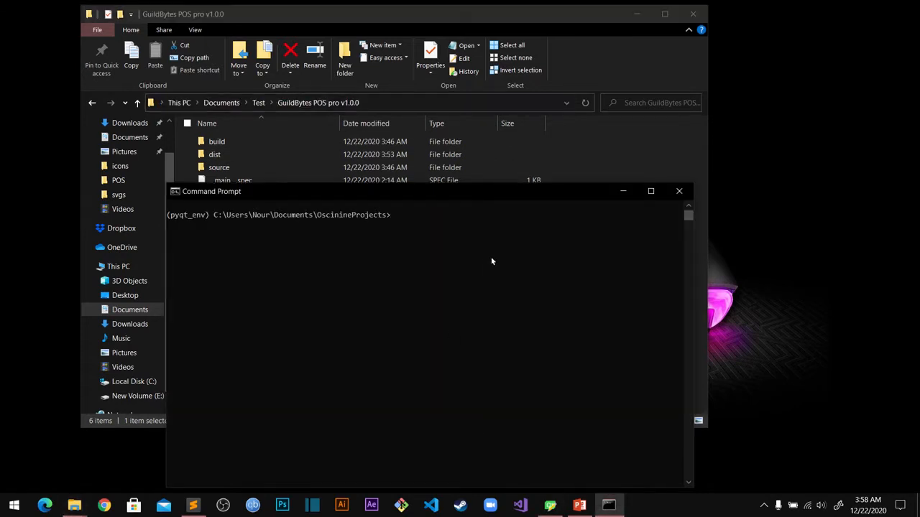
text(cd)
text(C:\Users\Nour\Documents\Test\GuildBytes POS pro v1.0.0)
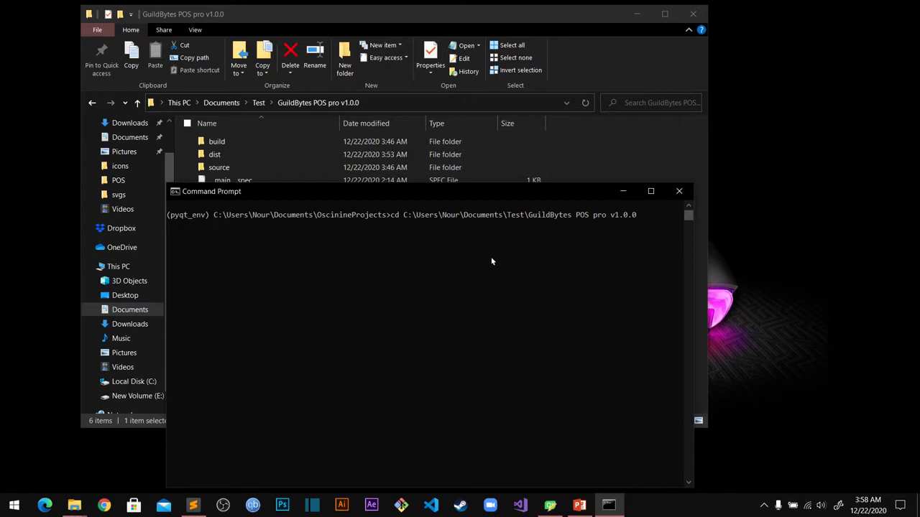
key(Return)
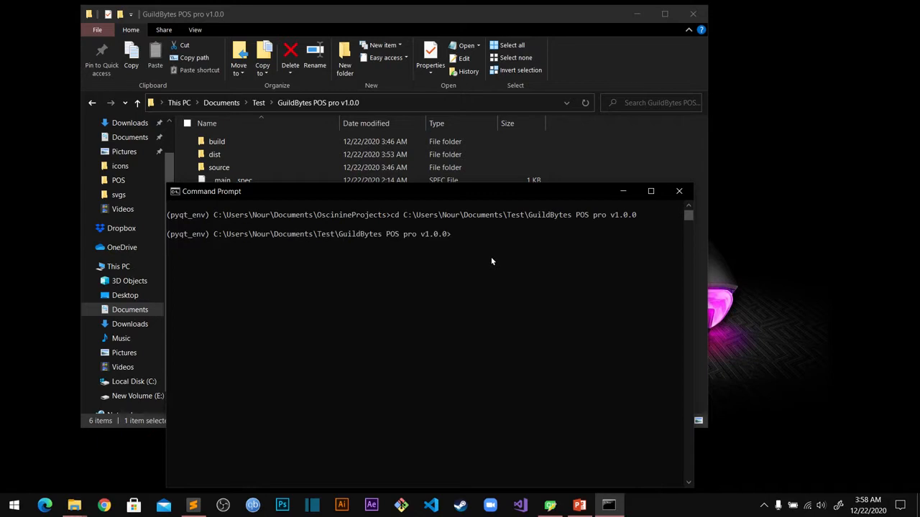
text(cls)
key(Return)
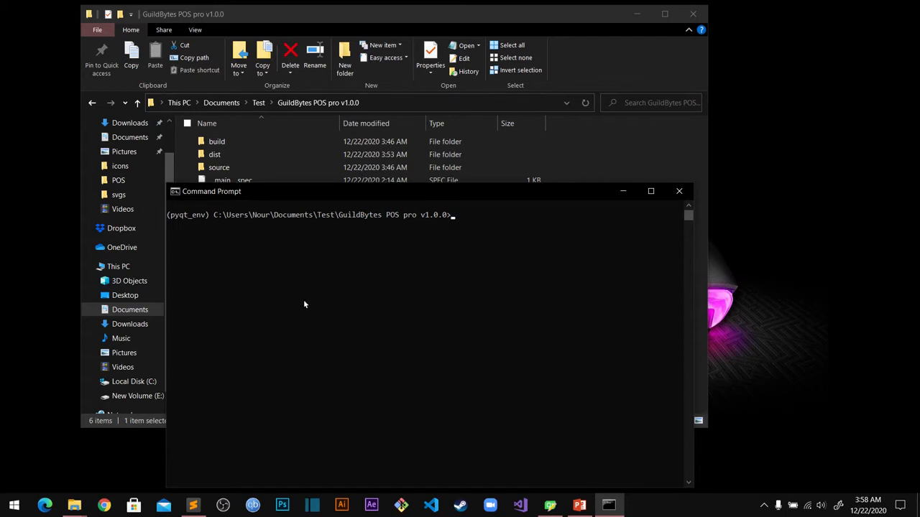
Try to install the dependencies with pip install -r requirments.txt, placing the console beside the file list.
text(pip install -r)
drag(325, 190, 546, 151)
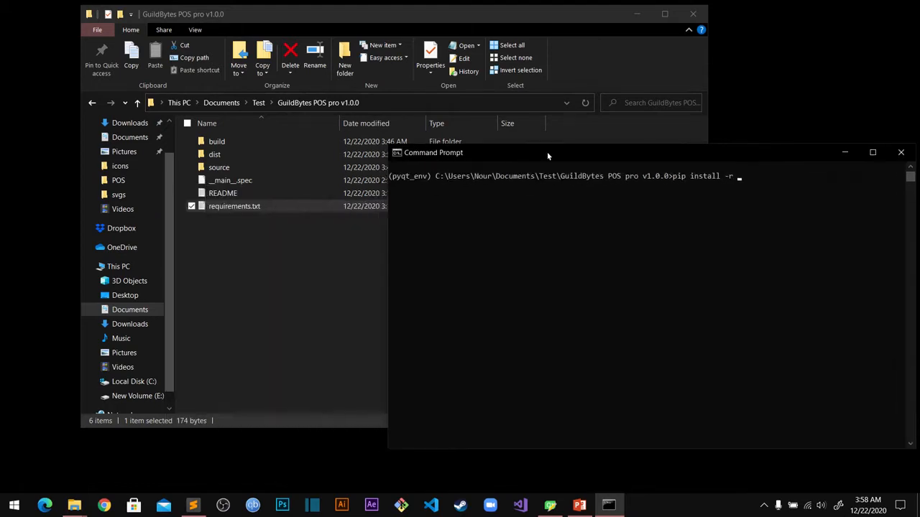
click(262, 207)
text(requirment)
key(BackSpace)
key(BackSpace)
text(ments.txt)
key(Return)
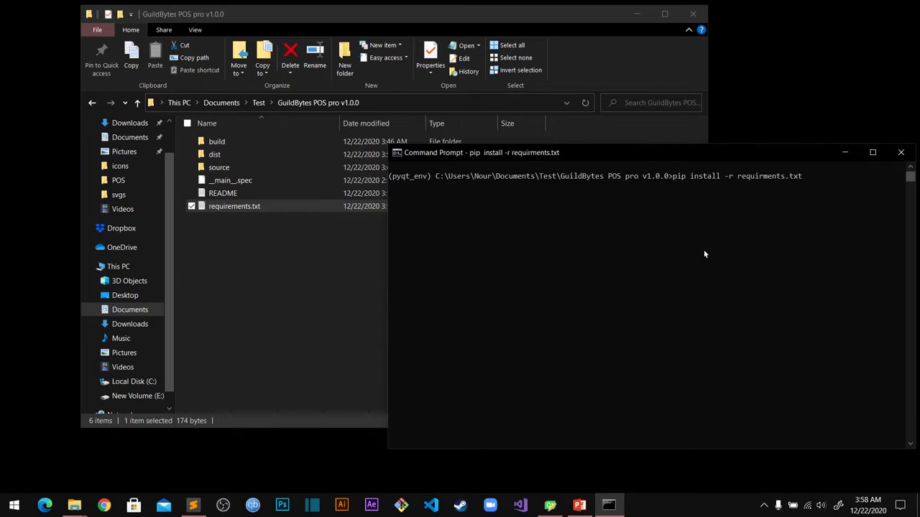
Correct the misspelled file name and try pip install -r requirements.txt.
drag(681, 153, 624, 105)
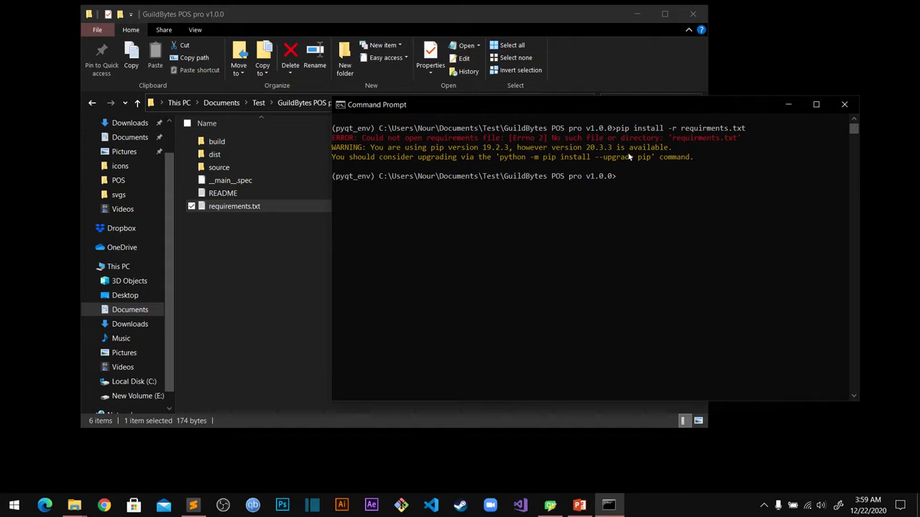
key(Up)
key(Left)
key(Left)
key(Left)
text(e)
key(Return)
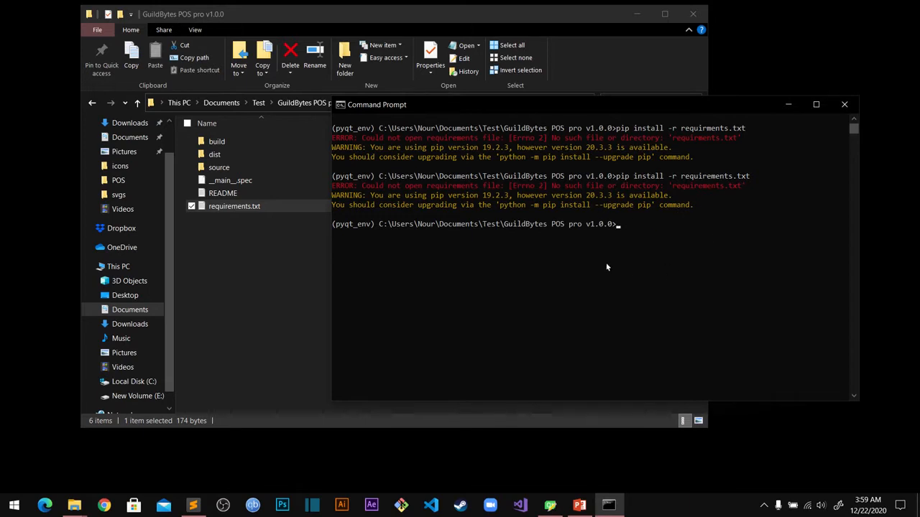
List the directory's files, run pip install -r requirements.txt.txt and clear the console.
text(dir)
key(Return)
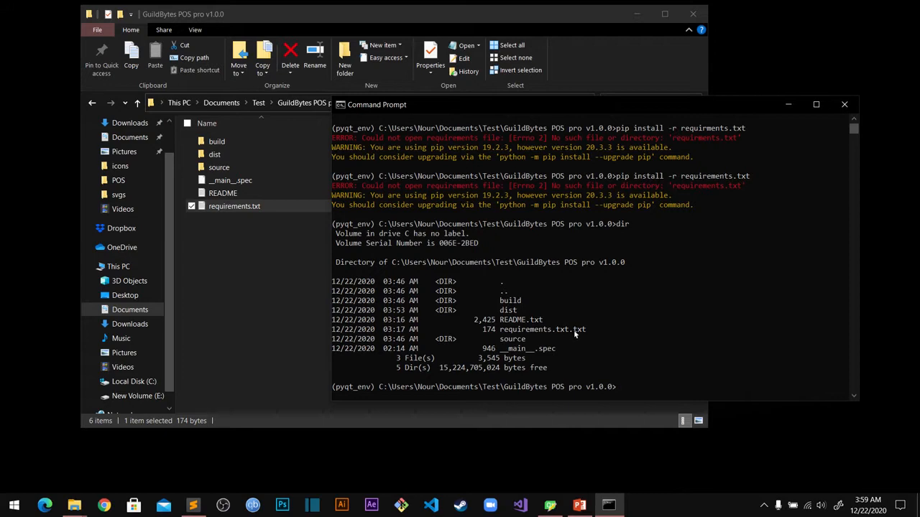
key(Up)
key(Up)
text(.txt)
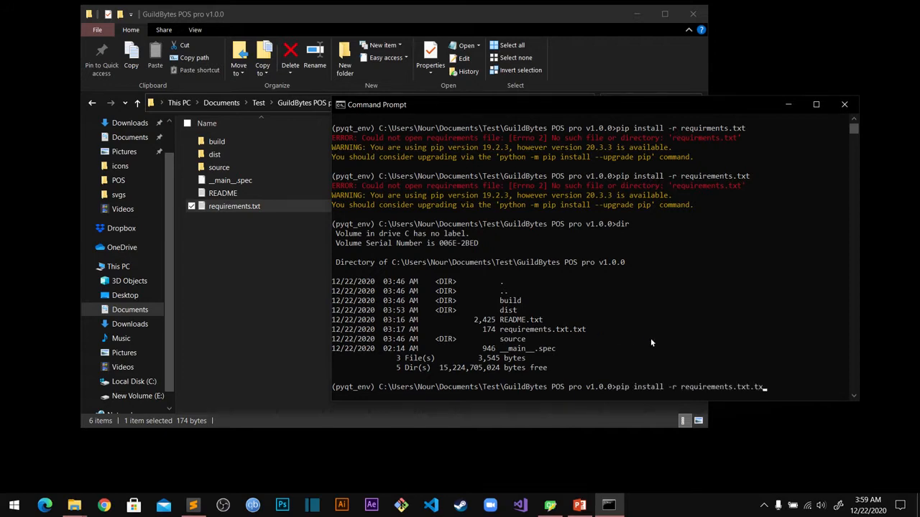
key(Return)
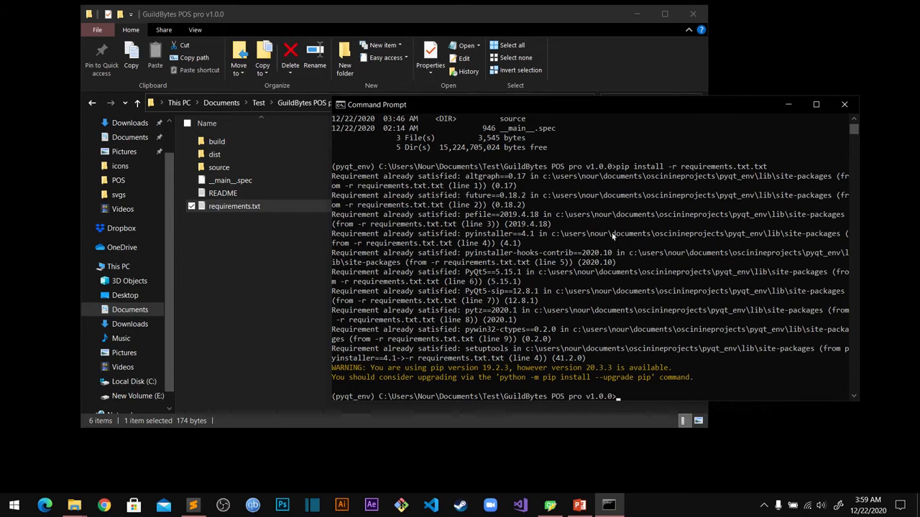
text(cls)
key(Return)
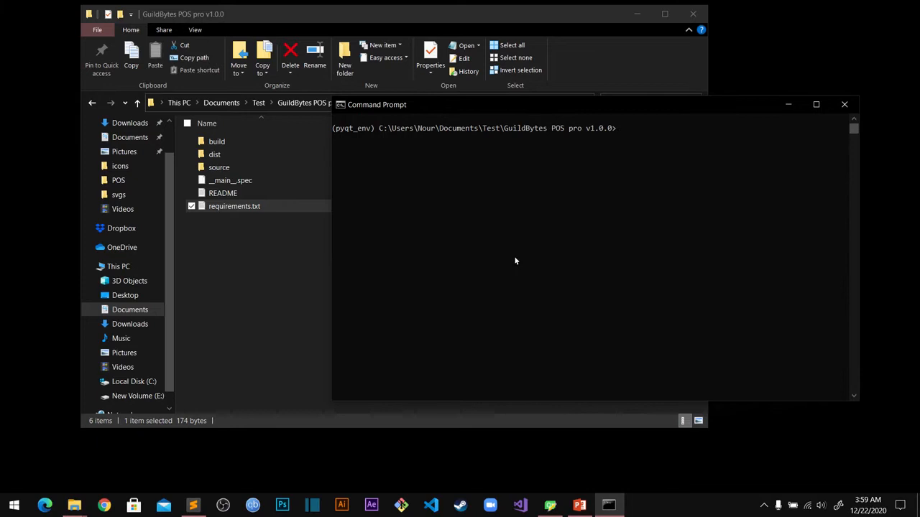
Change the console's directory to source and erase the mistyped Python command.
text(cd source)
key(Return)
text(phthon\\\)
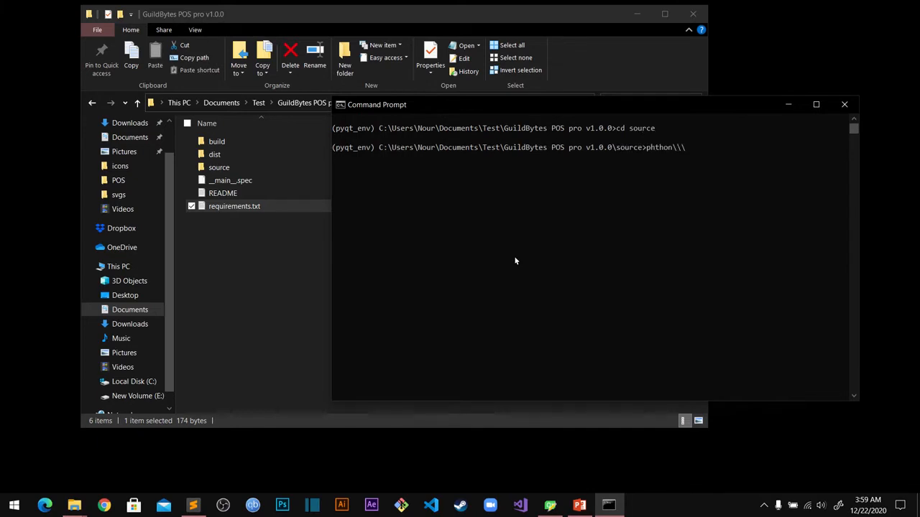
key(BackSpace)
key(BackSpace)
key(BackSpace)
key(BackSpace)
key(BackSpace)
key(BackSpace)
key(BackSpace)
Locate the __main__ file in the source folder and launch the POS application with python __main__.py.
double_click(241, 168)
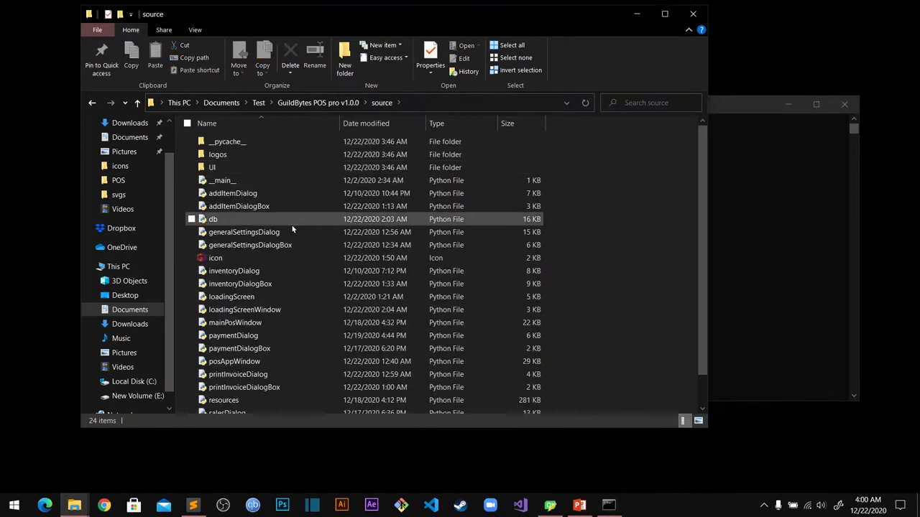
click(241, 184)
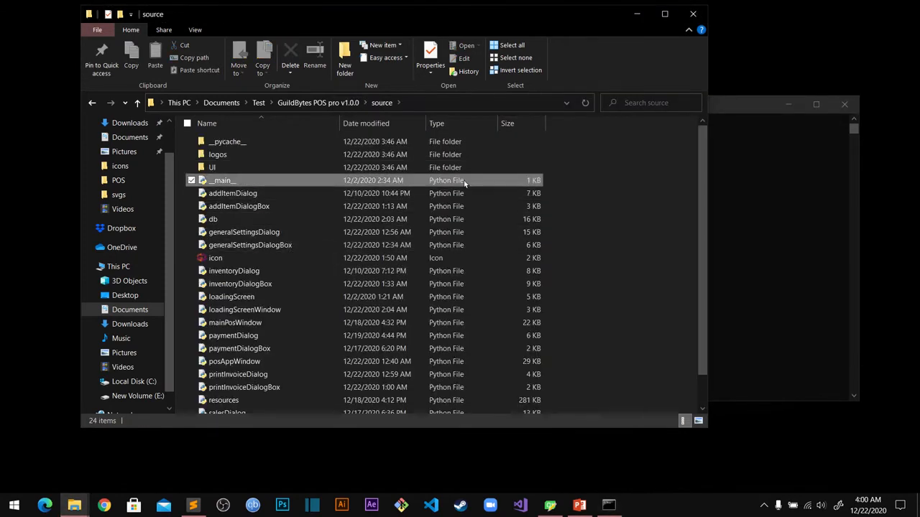
click(764, 265)
text(python __)
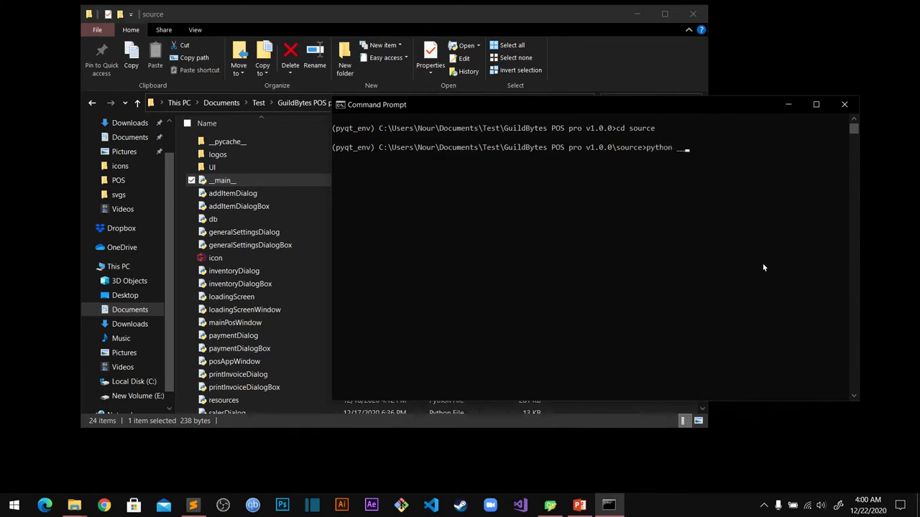
key(Tab)
key(Return)
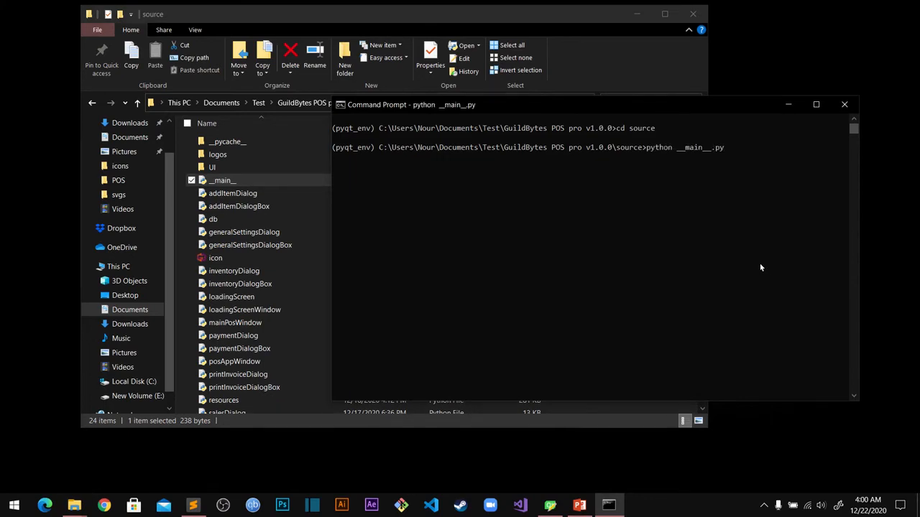
Minimize the File Explorer window and close the POS application launched from source.
click(638, 15)
click(639, 15)
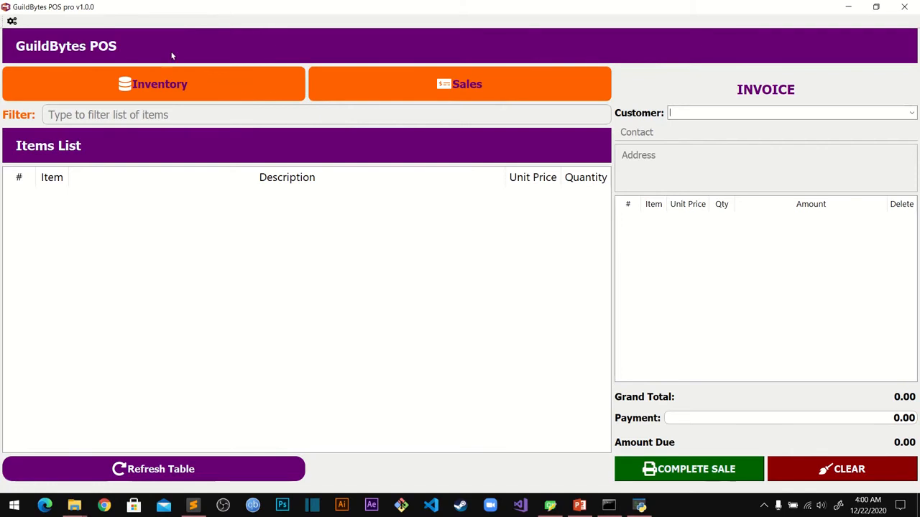
click(904, 7)
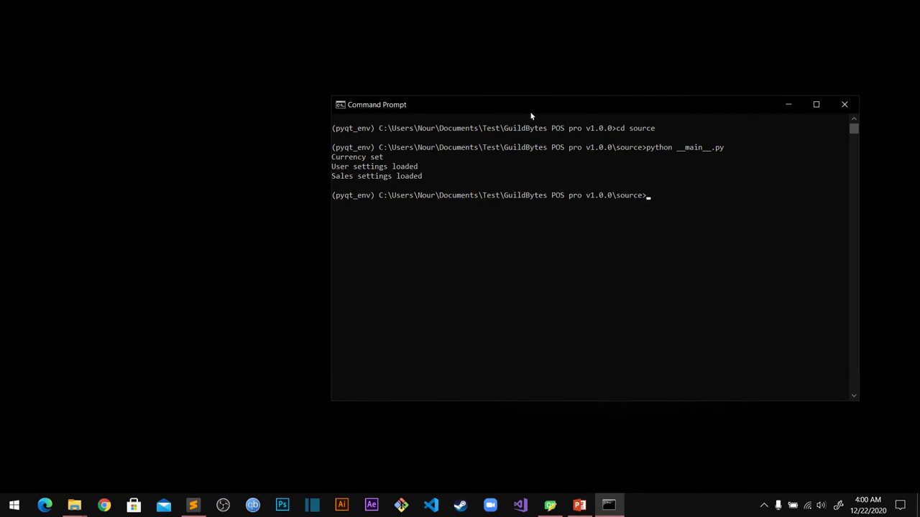
Reposition the Command Prompt window and switch to the Sublime Text project with posAppWindow.py.
drag(531, 115, 401, 91)
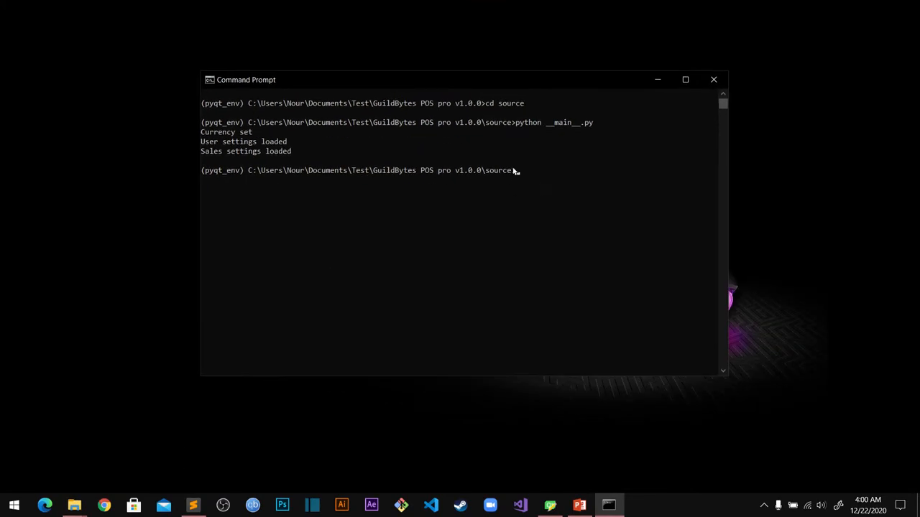
click(204, 509)
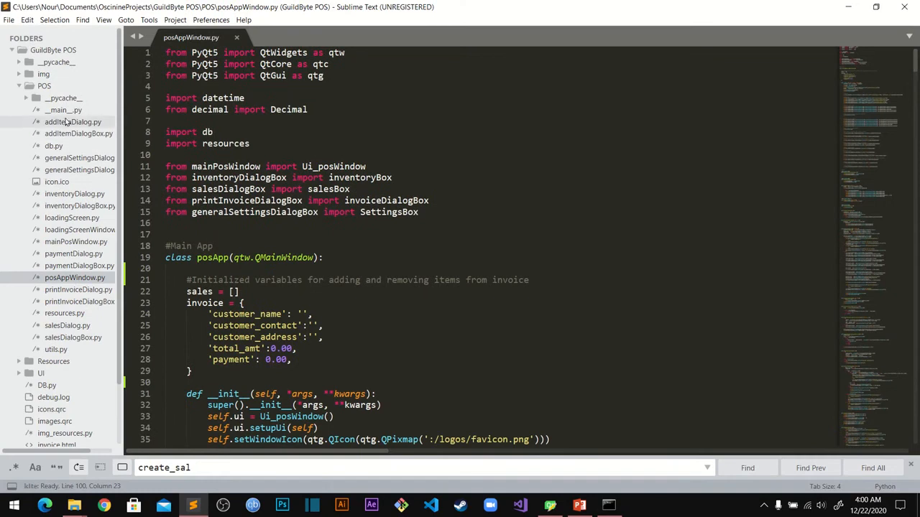
Preview the POS folder's source files in turn, from __main__.py through the item, settings and inventory dialogs to mainPosWindow.py.
click(63, 111)
click(65, 122)
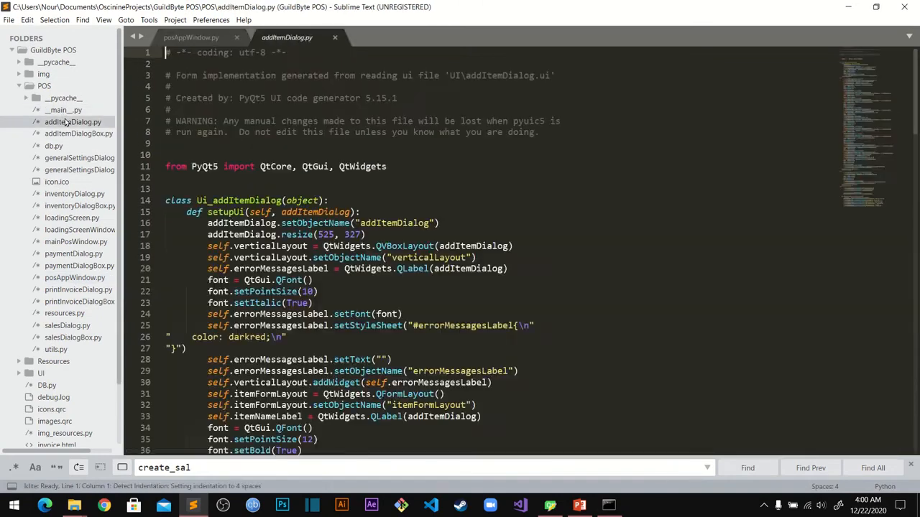
click(67, 134)
click(68, 155)
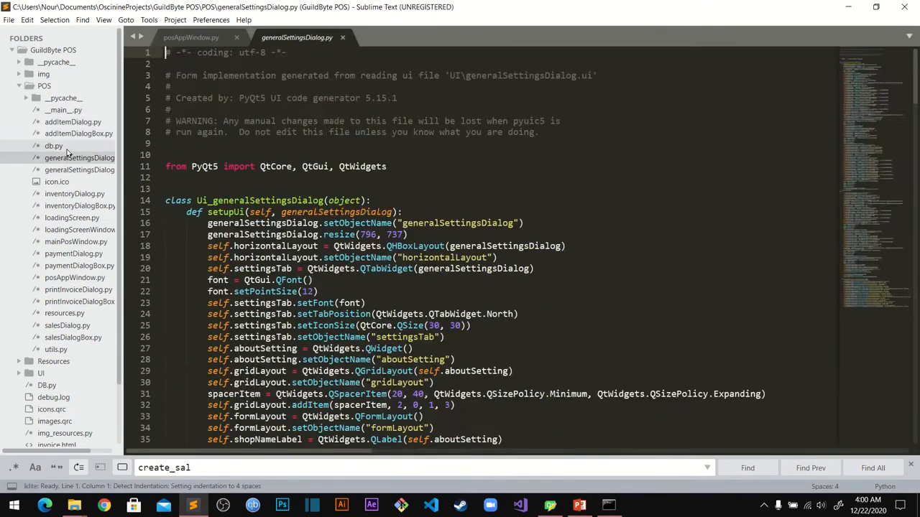
click(68, 147)
click(70, 169)
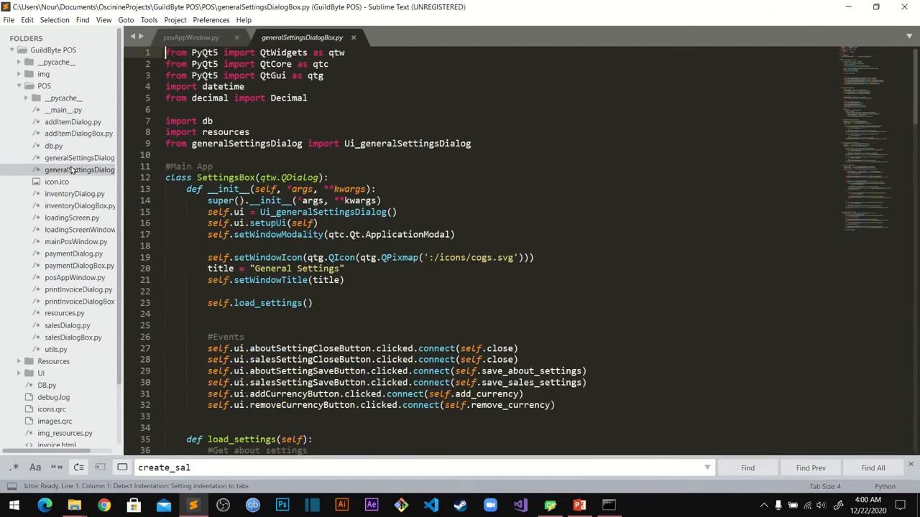
click(70, 206)
click(71, 241)
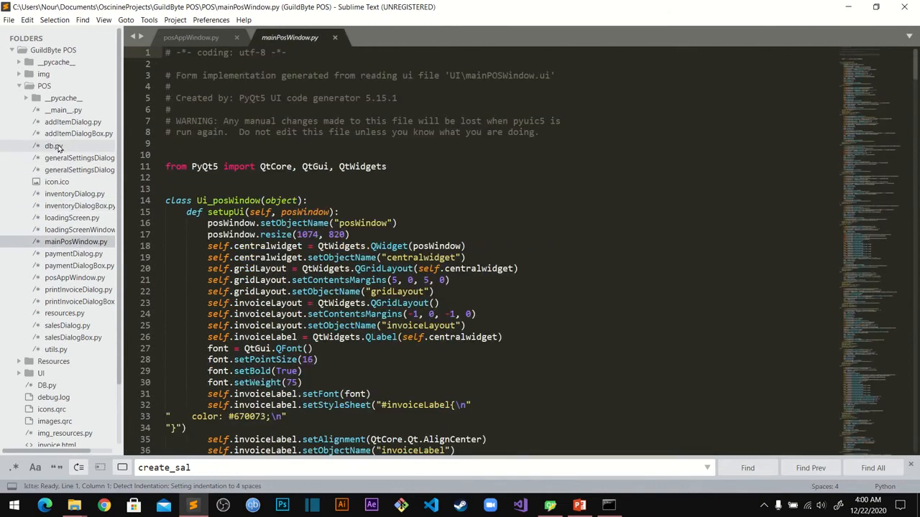
Highlight the DB_NAME value guildbytesPOS_database.db in db.py, and minimize the code editor window.
click(59, 147)
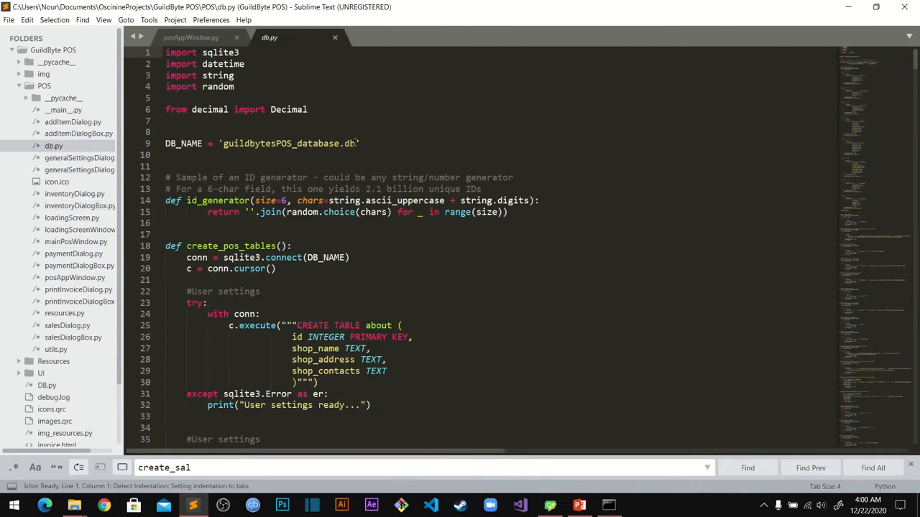
drag(356, 143, 223, 144)
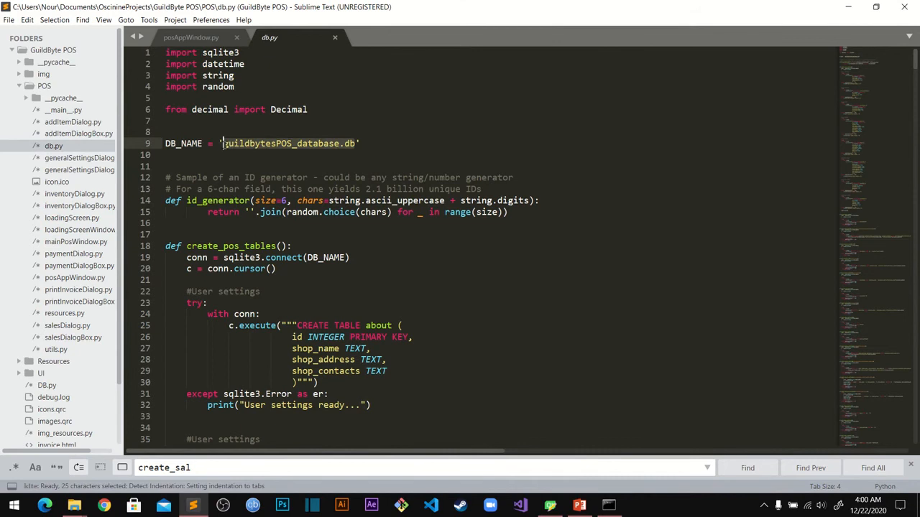
click(407, 137)
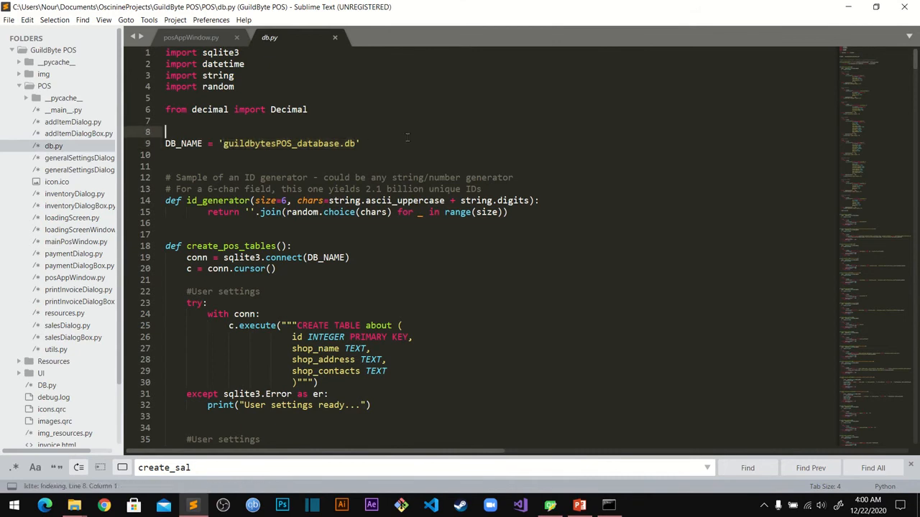
drag(220, 143, 357, 146)
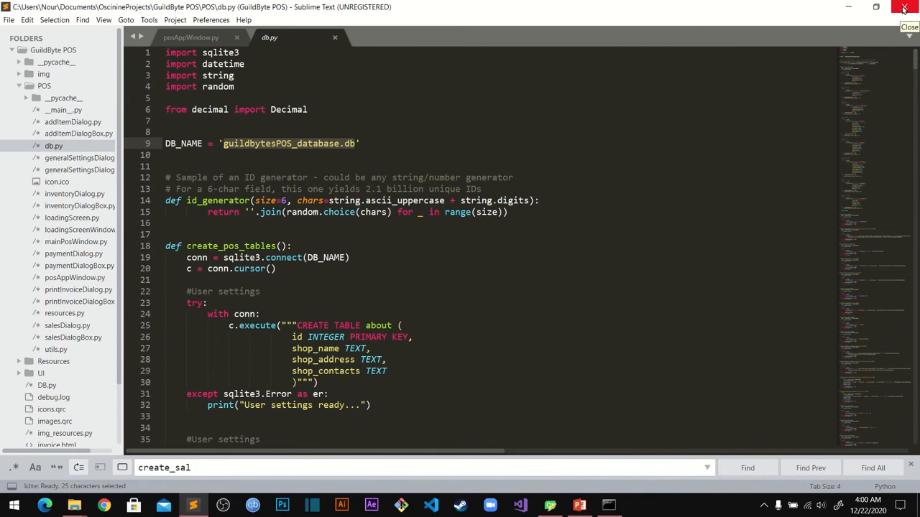
click(854, 9)
mouse_move(402, 4)
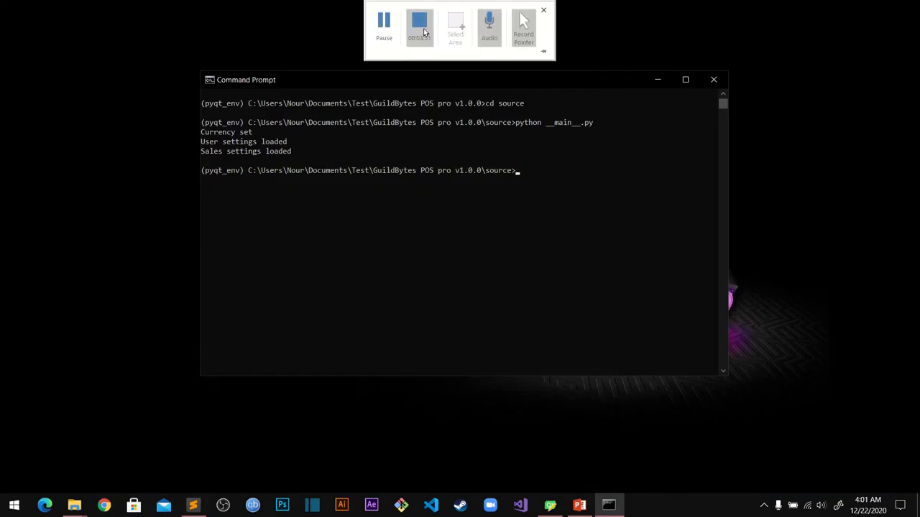